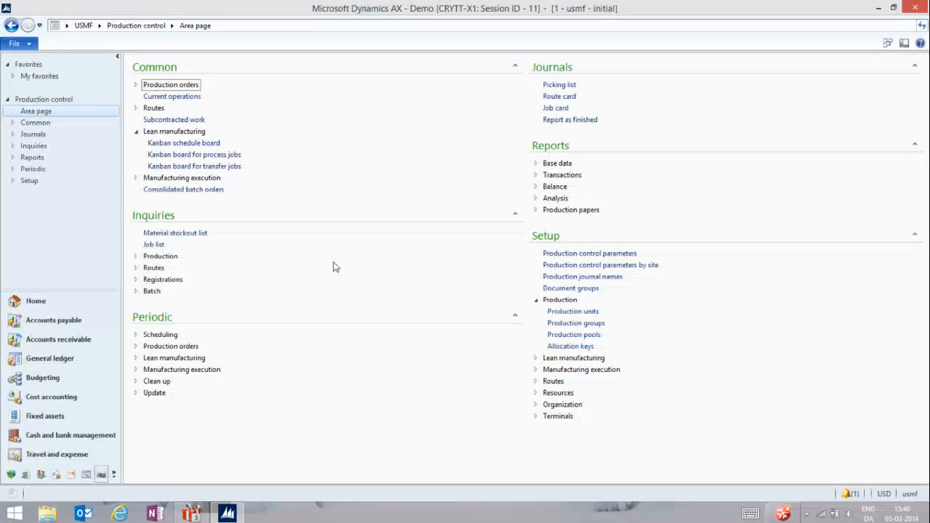
# - Open the last Forest Wholesales order from the list of all sales orders in Sales and marketing
pyautogui.click(100, 25)
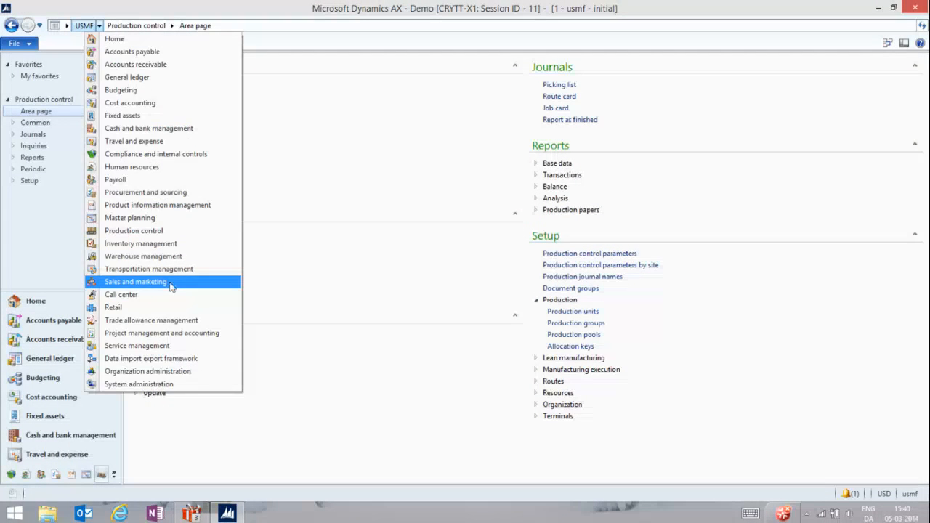
pyautogui.click(170, 282)
pyautogui.click(175, 189)
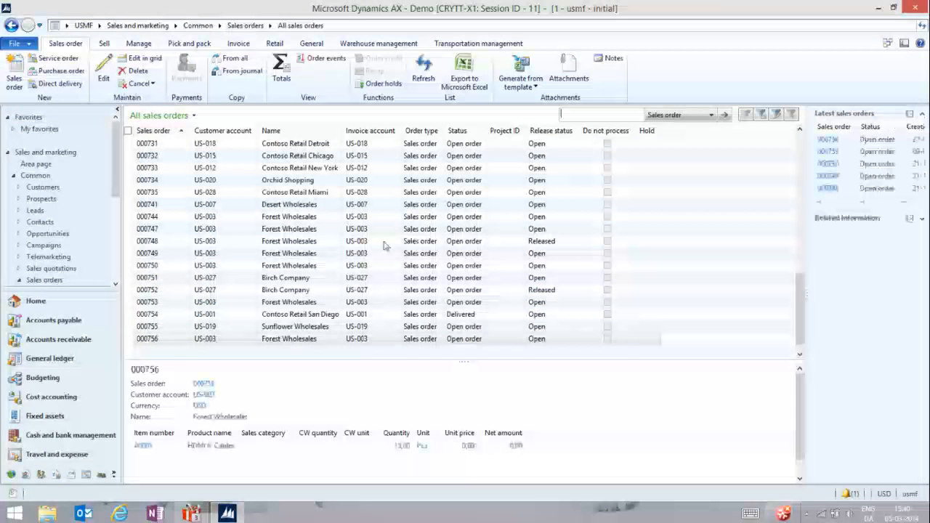
pyautogui.click(221, 340)
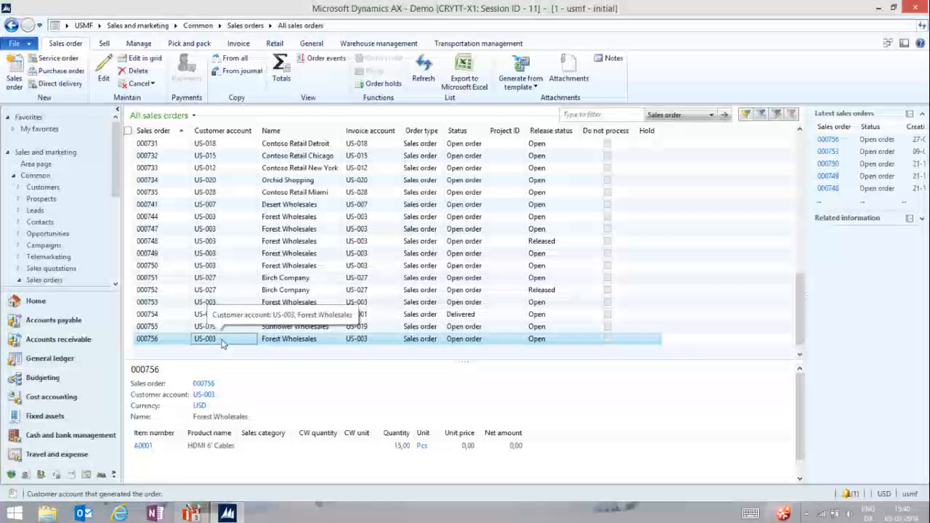
pyautogui.doubleClick(221, 339)
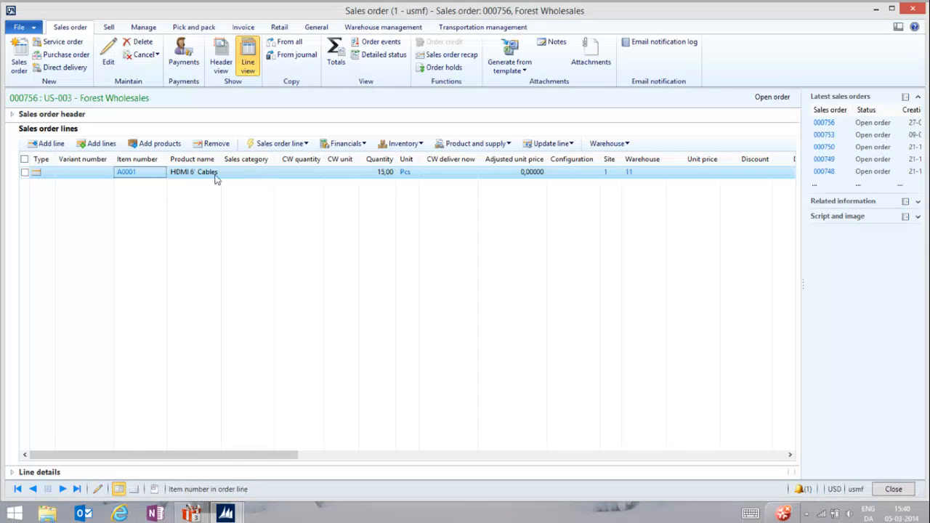
# - Open the requirements explosion for the HDMI 6' Cables line and update it with trace enabled
pyautogui.click(508, 144)
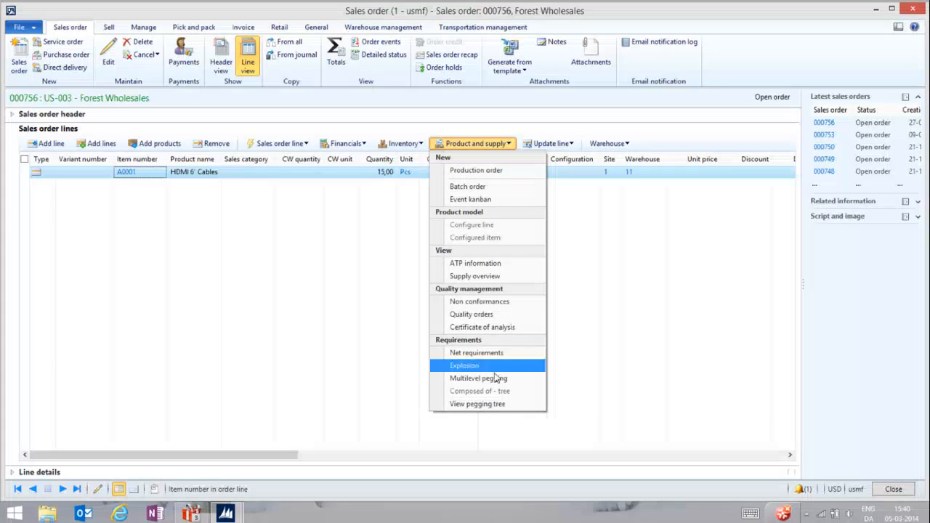
pyautogui.click(494, 366)
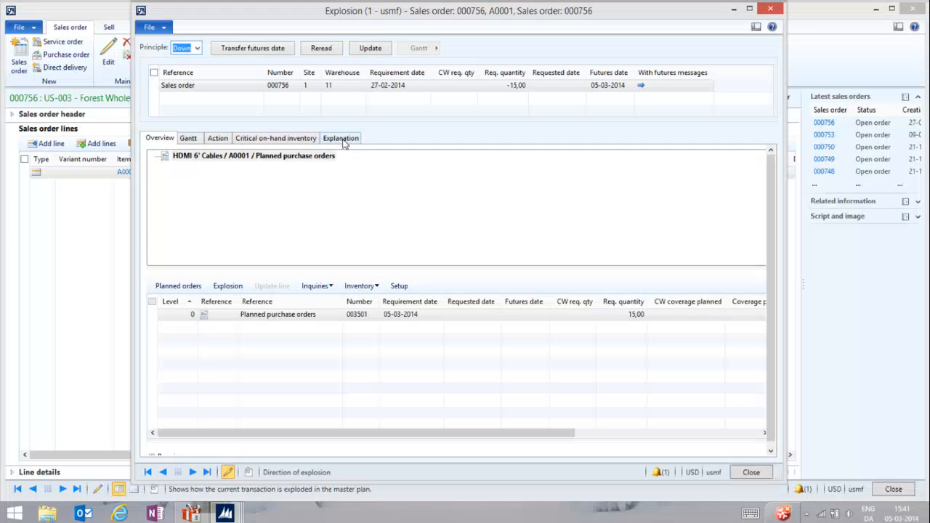
pyautogui.click(370, 47)
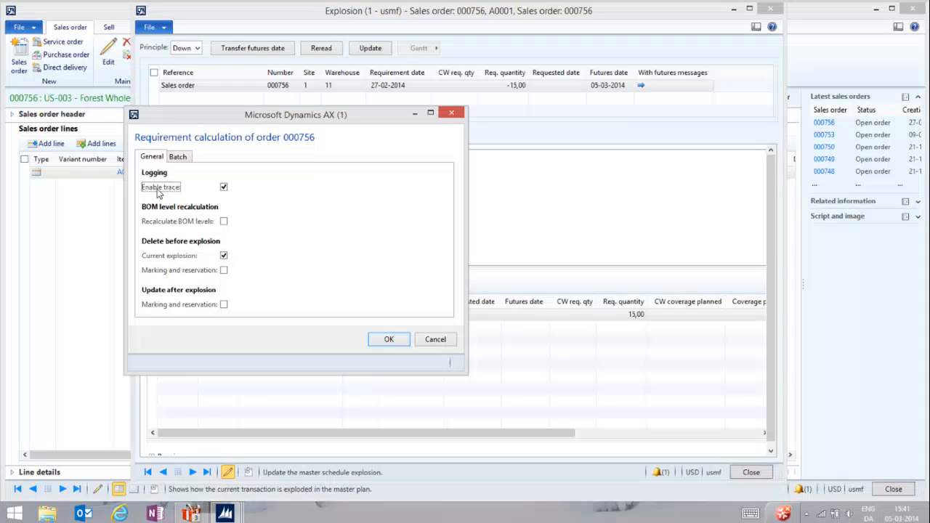
pyautogui.click(224, 187)
pyautogui.click(401, 341)
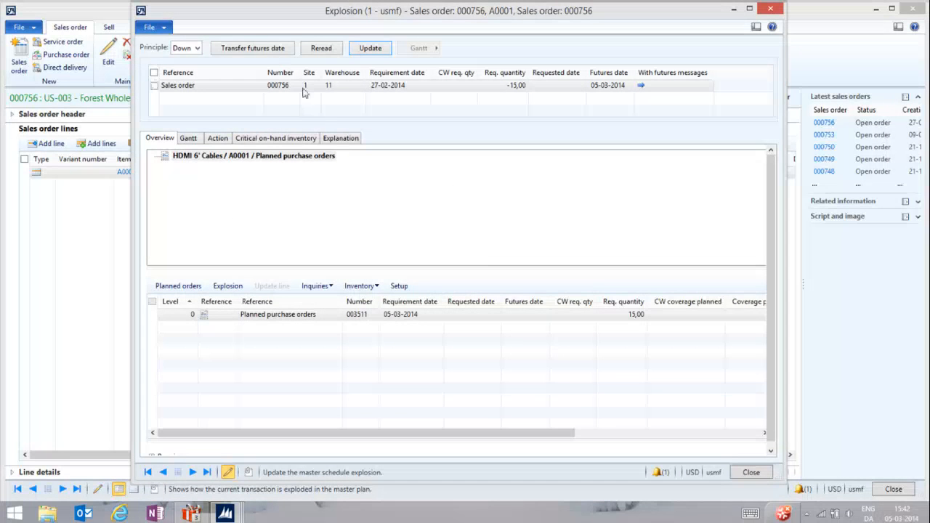
# - Examine the coverage planning explanation for HDMI 6' Cables, including how the new planned purchase order is created
pyautogui.click(349, 142)
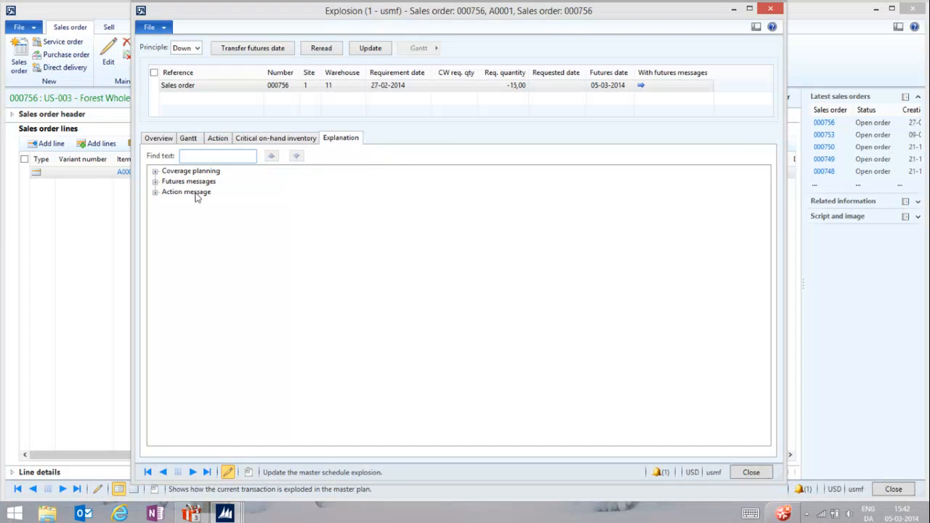
pyautogui.click(155, 172)
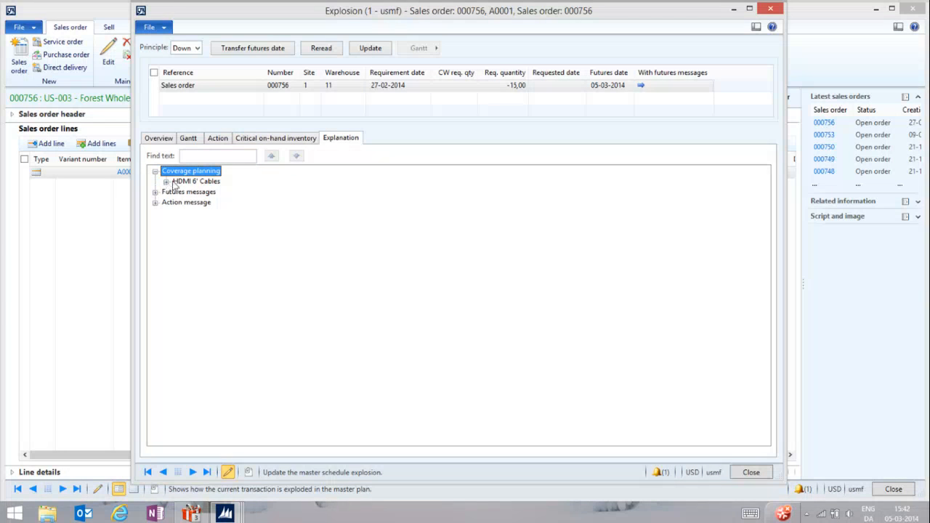
pyautogui.click(166, 182)
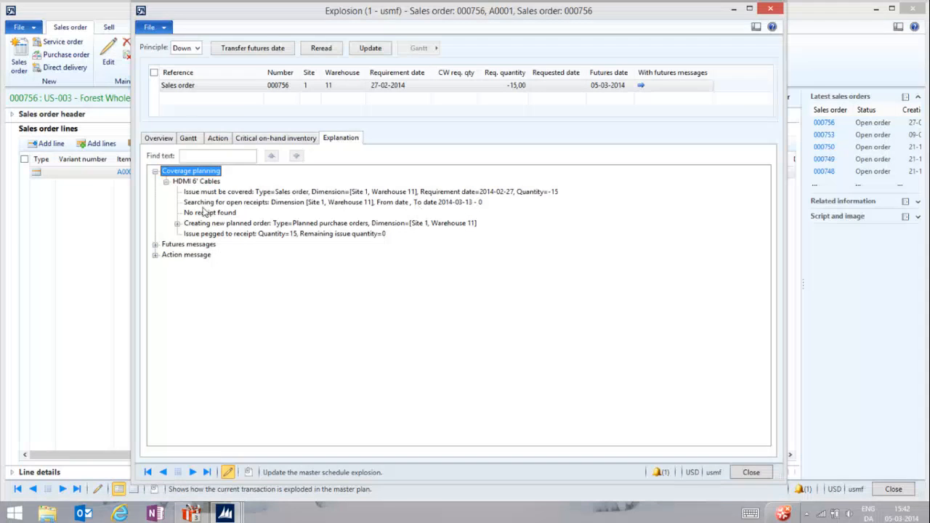
pyautogui.click(176, 224)
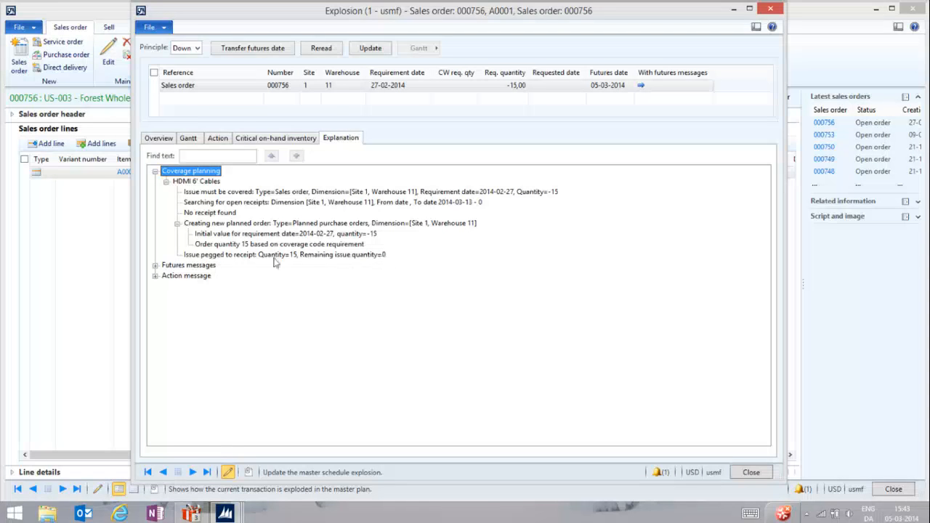
# - Expand the futures messages for HDMI 6' Cables to examine how the receipt and issue future dates are set
pyautogui.click(155, 266)
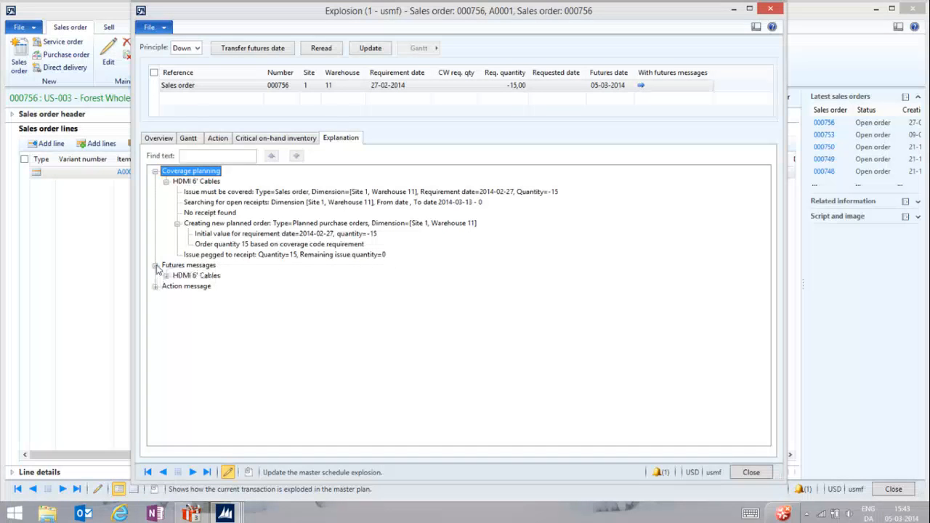
pyautogui.click(167, 276)
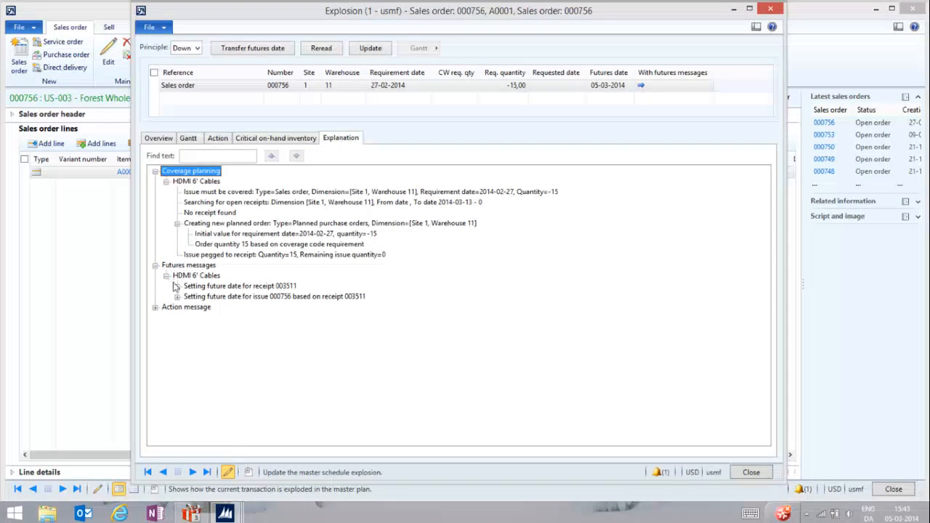
pyautogui.click(176, 287)
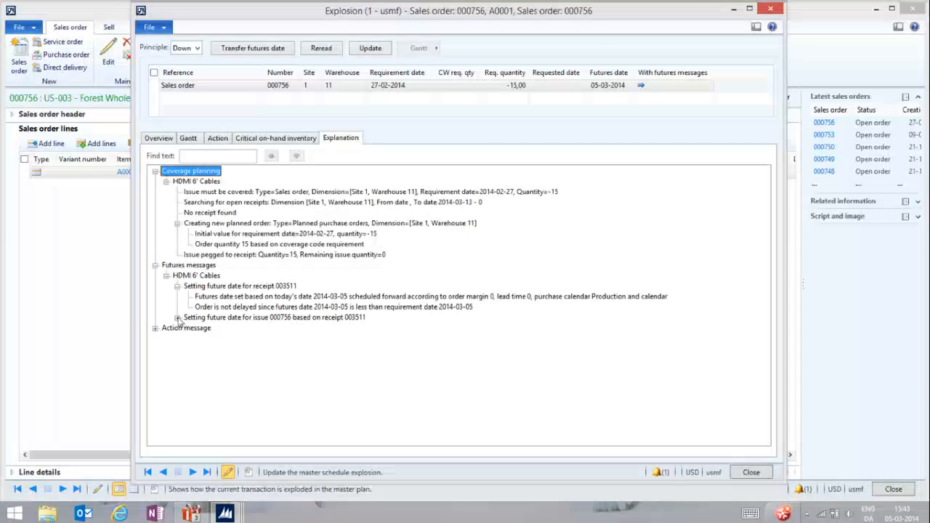
pyautogui.click(177, 318)
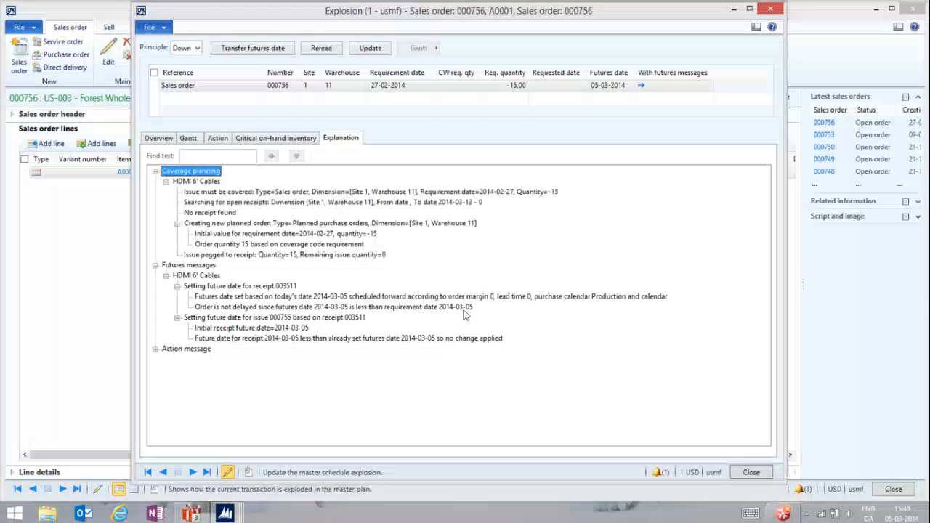
# - Examine the action message calculation for HDMI 6' Cables and collapse all explanation sections
pyautogui.click(155, 350)
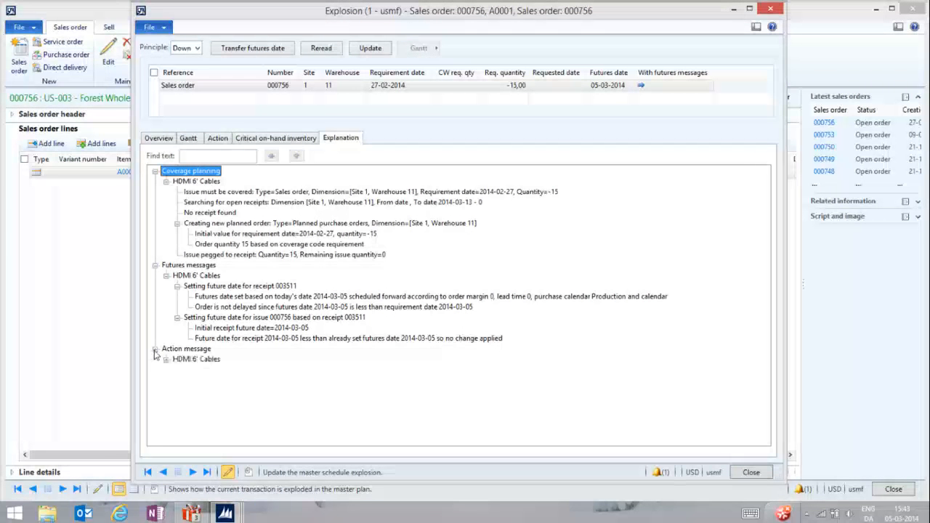
pyautogui.click(165, 359)
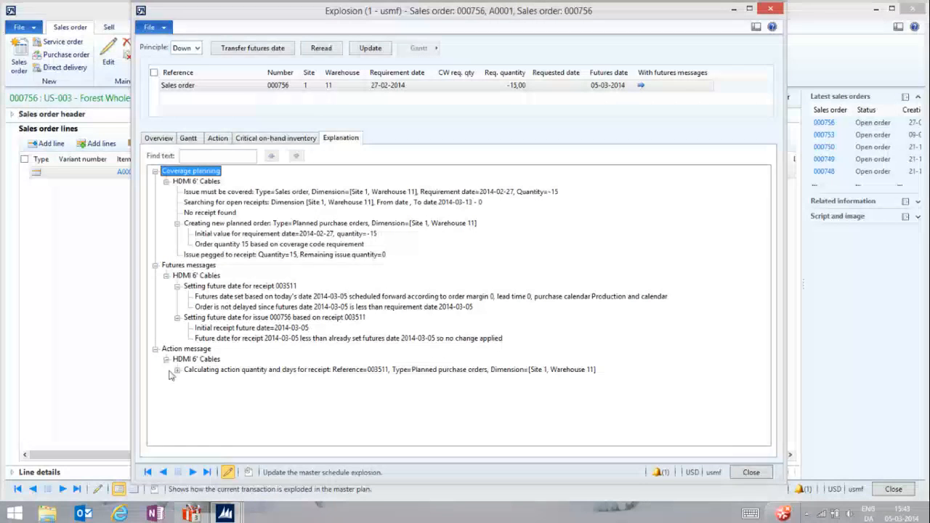
pyautogui.click(177, 370)
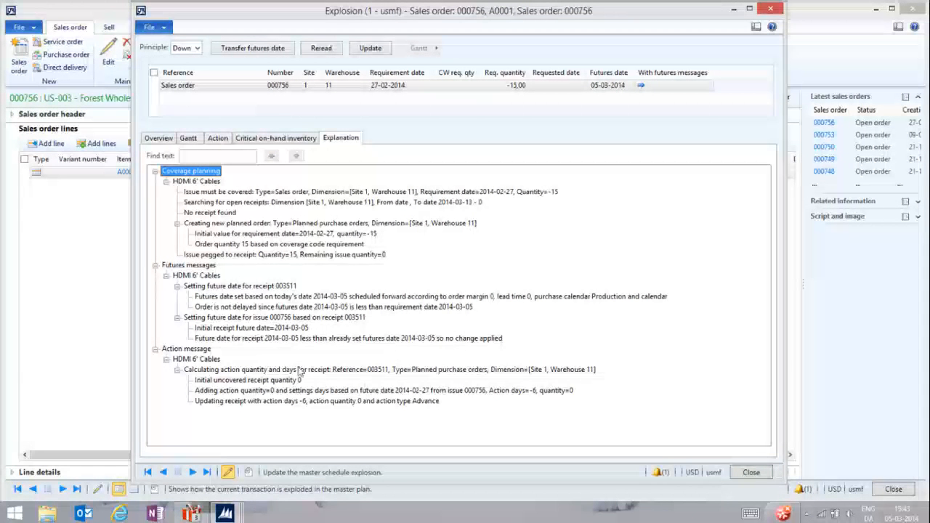
pyautogui.click(155, 170)
pyautogui.click(155, 182)
pyautogui.click(155, 192)
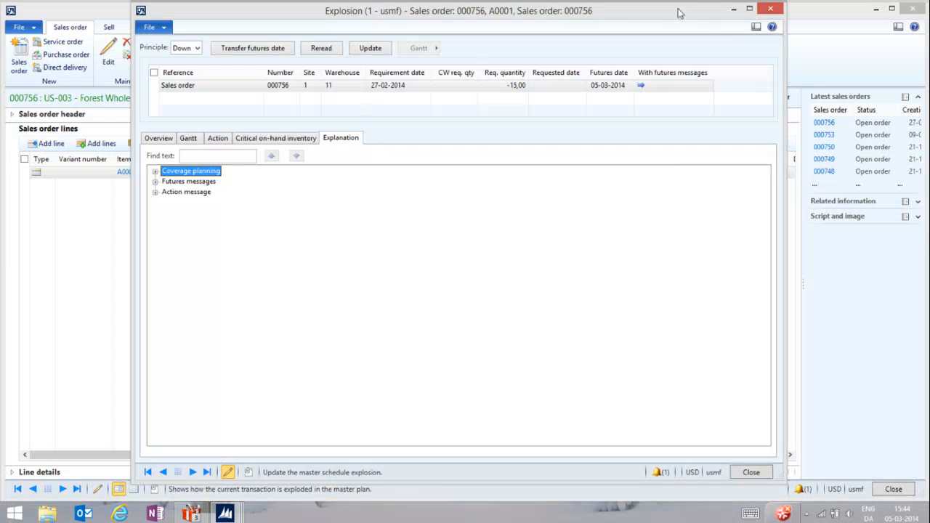
# - Close the explosion and the current sales order, and open the Contoso Retail Miami sales order
pyautogui.click(771, 10)
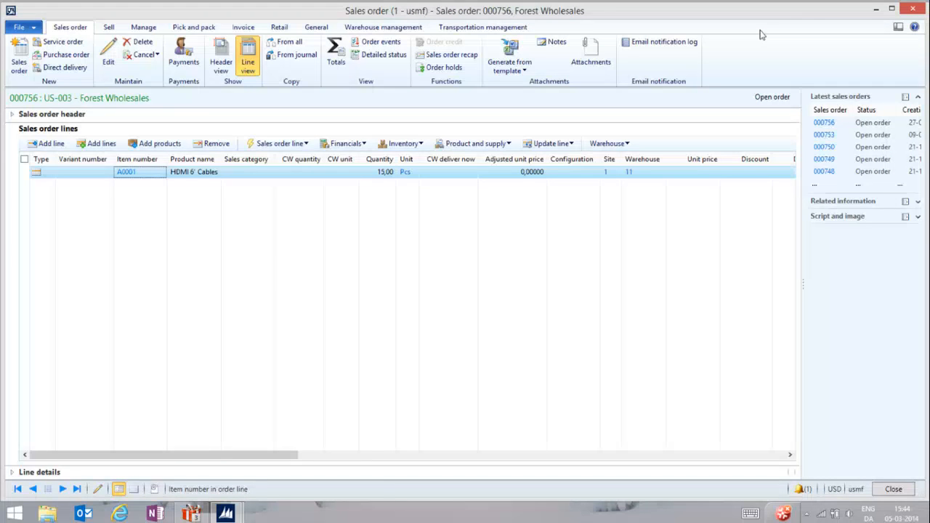
pyautogui.click(913, 9)
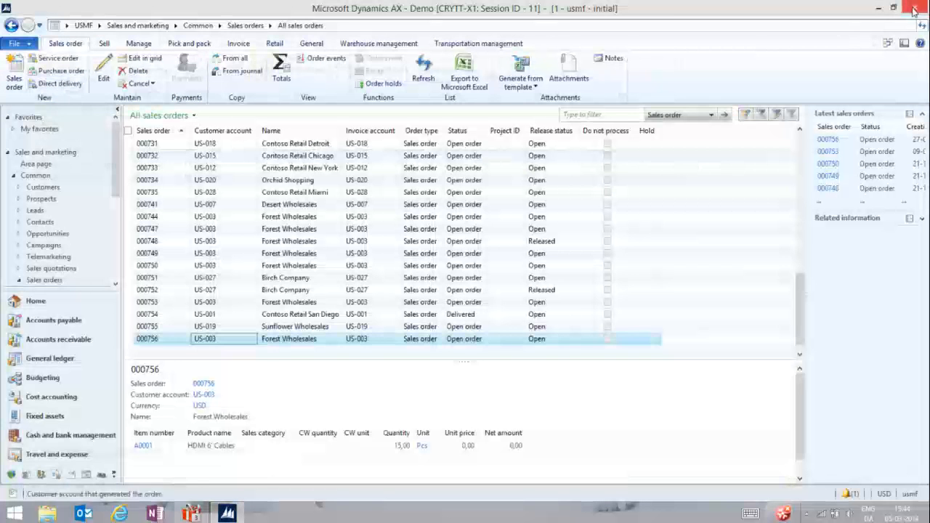
pyautogui.click(281, 194)
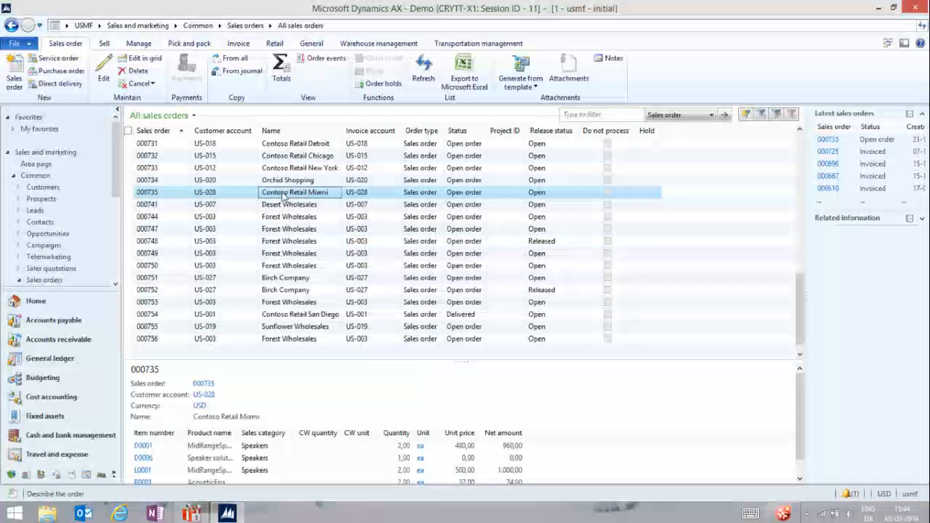
pyautogui.doubleClick(282, 194)
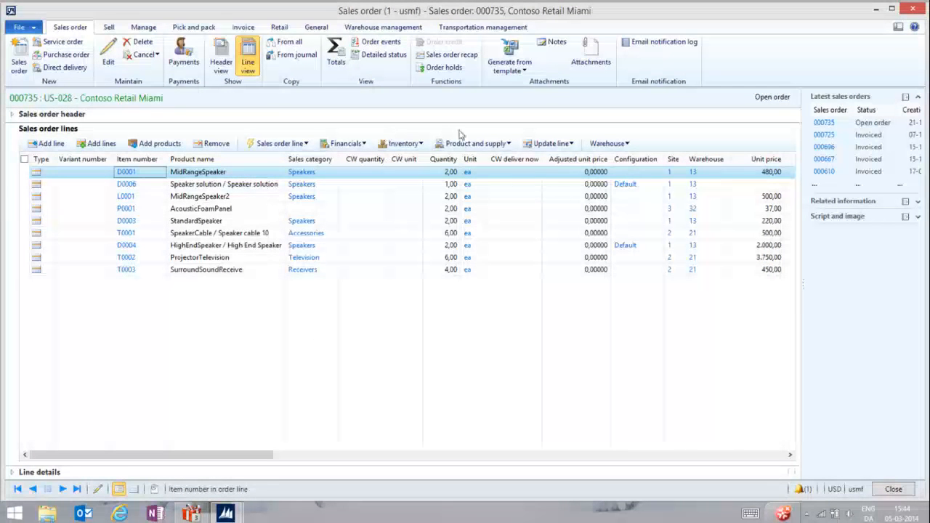
# - Open the requirements explosion for the MidRangeSpeaker line and update it
pyautogui.click(494, 143)
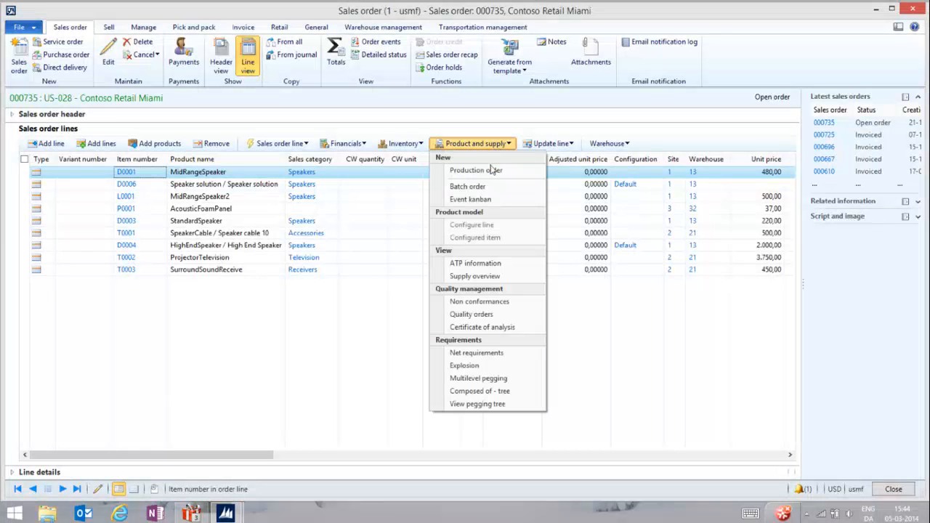
pyautogui.click(498, 367)
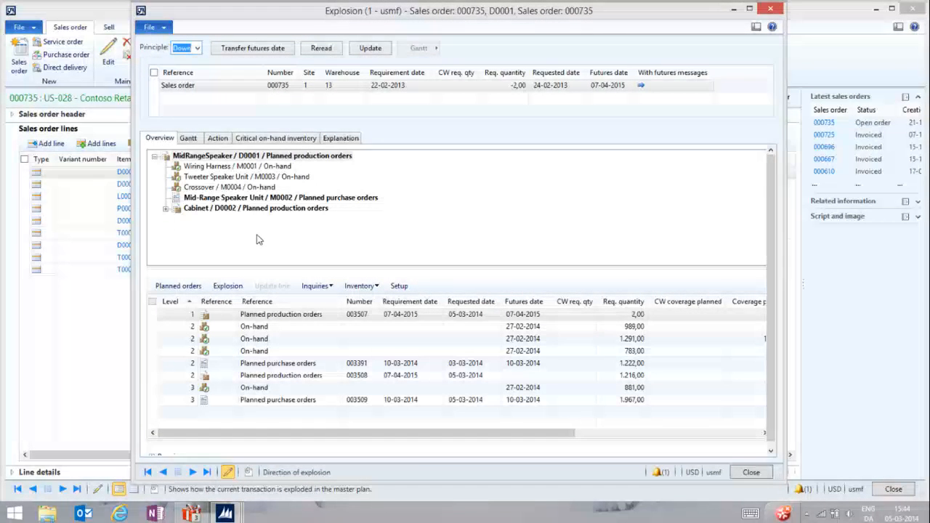
pyautogui.click(370, 48)
pyautogui.click(389, 343)
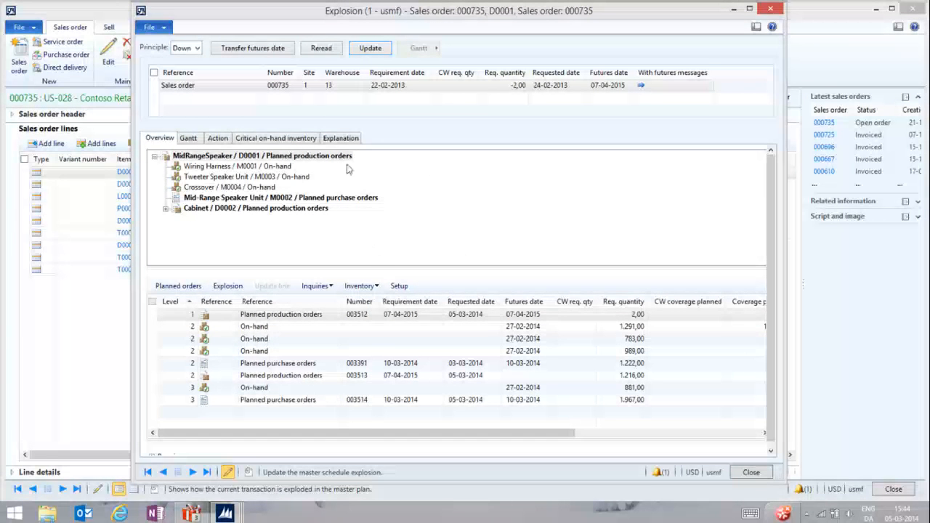
# - Examine the coverage planning explanation for MidRangeSpeaker and Cabinet, including the Cabinet's planned production order details
pyautogui.click(343, 139)
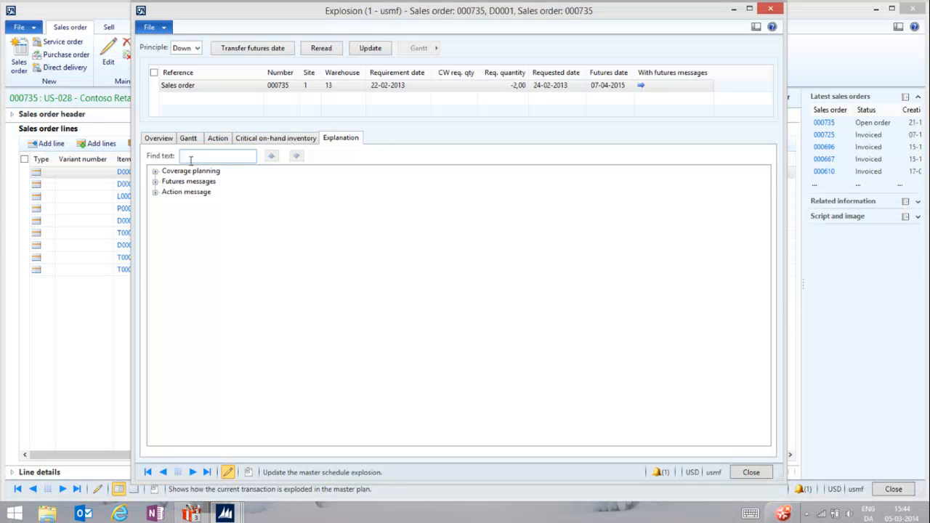
pyautogui.click(154, 172)
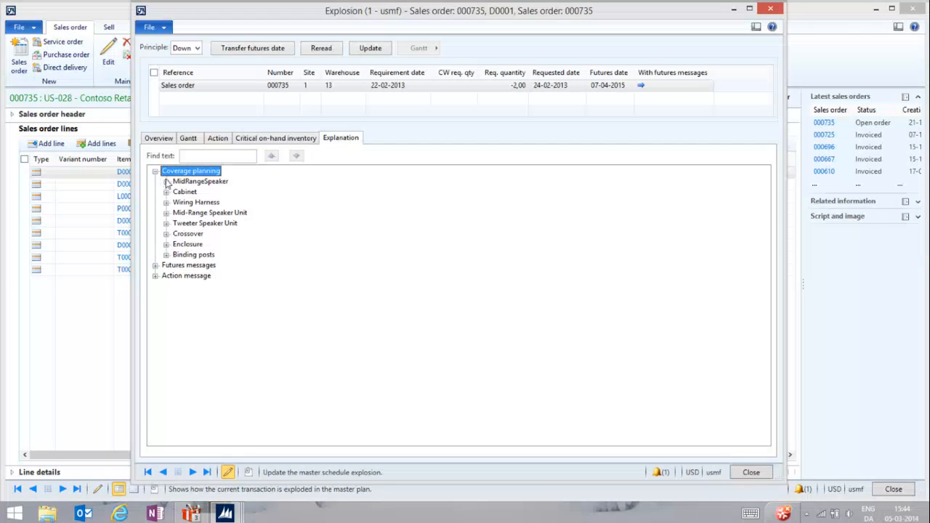
pyautogui.click(166, 182)
pyautogui.click(166, 245)
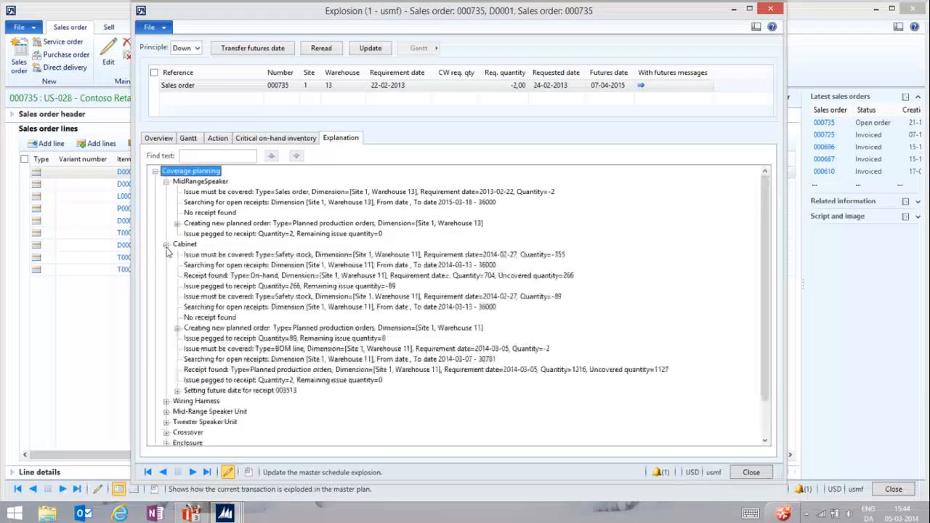
pyautogui.click(177, 328)
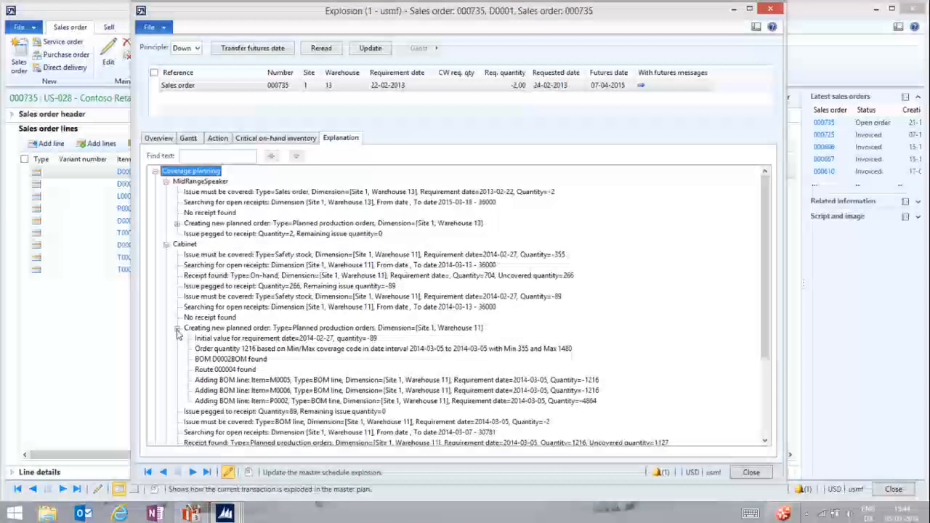
pyautogui.click(177, 328)
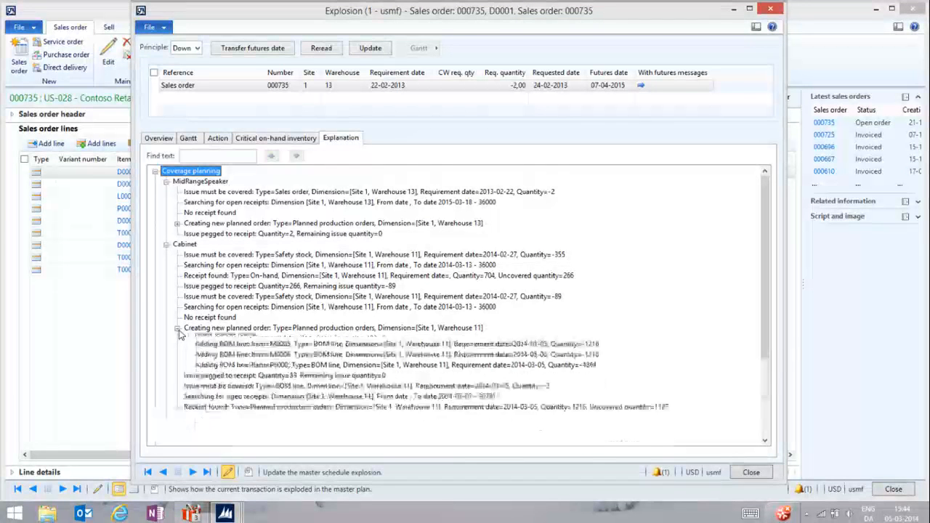
# - Collapse the coverage planning details and search the explanation for "delay"
pyautogui.click(167, 245)
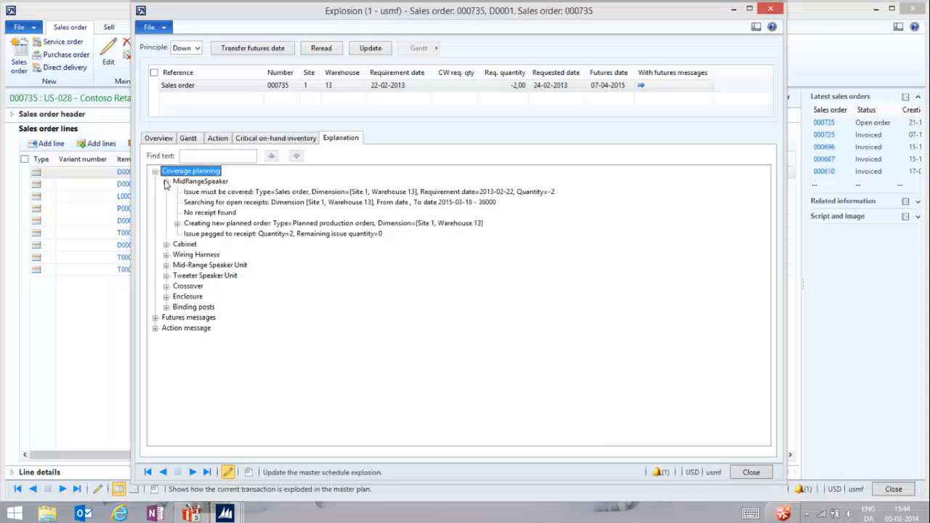
pyautogui.click(165, 181)
pyautogui.click(155, 173)
pyautogui.click(200, 157)
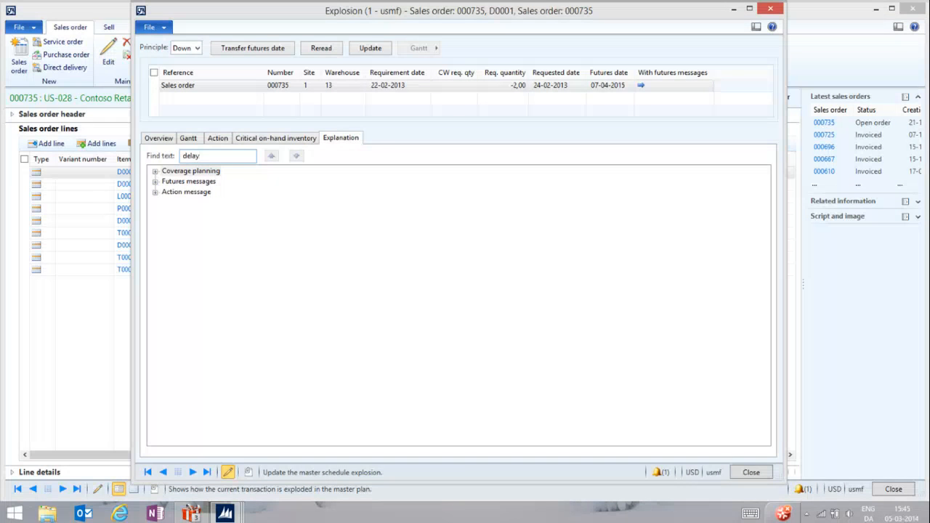
pyautogui.press('Return')
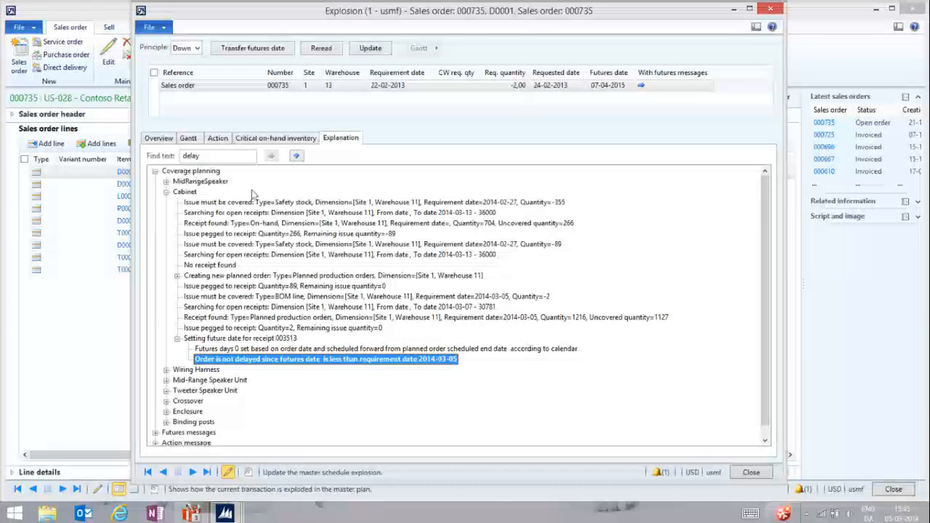
# - Step through all matches for "delay" in the explanation, from coverage planning to the MidRangeSpeaker futures messages
pyautogui.click(297, 156)
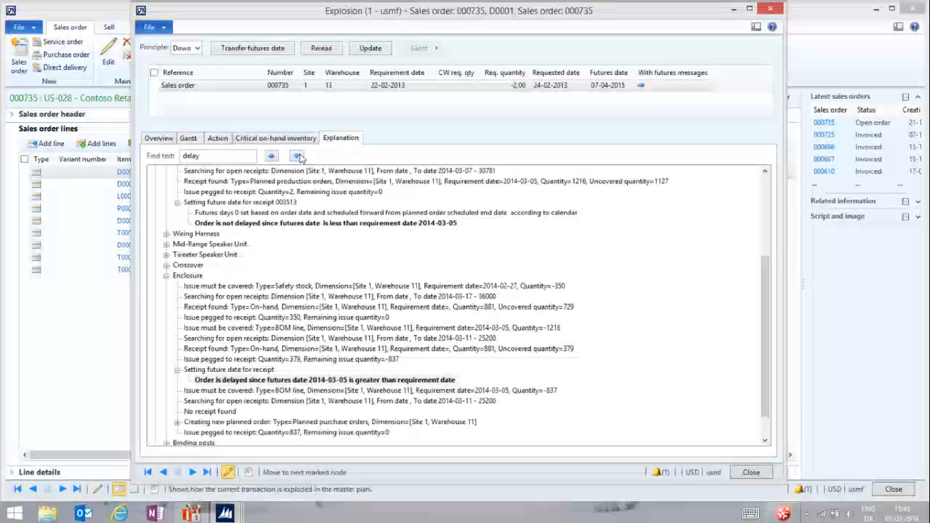
pyautogui.click(298, 157)
pyautogui.click(298, 156)
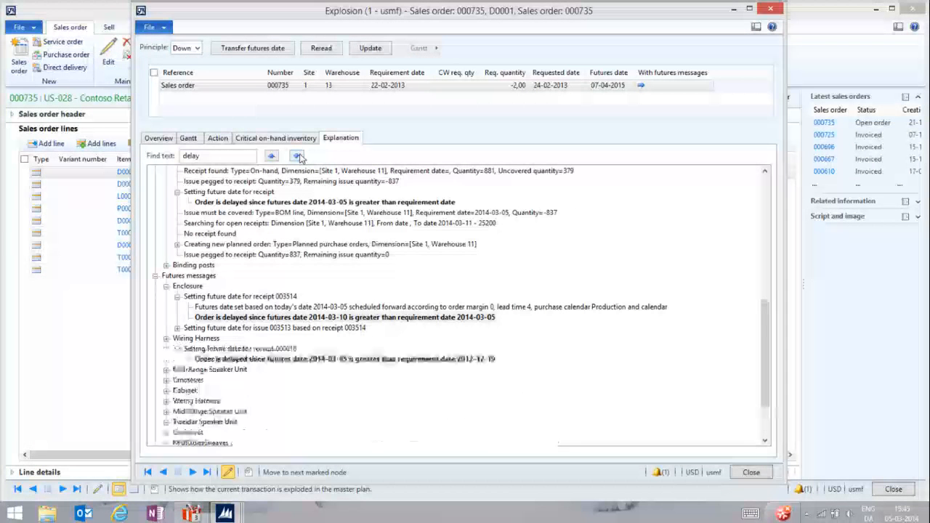
pyautogui.click(298, 156)
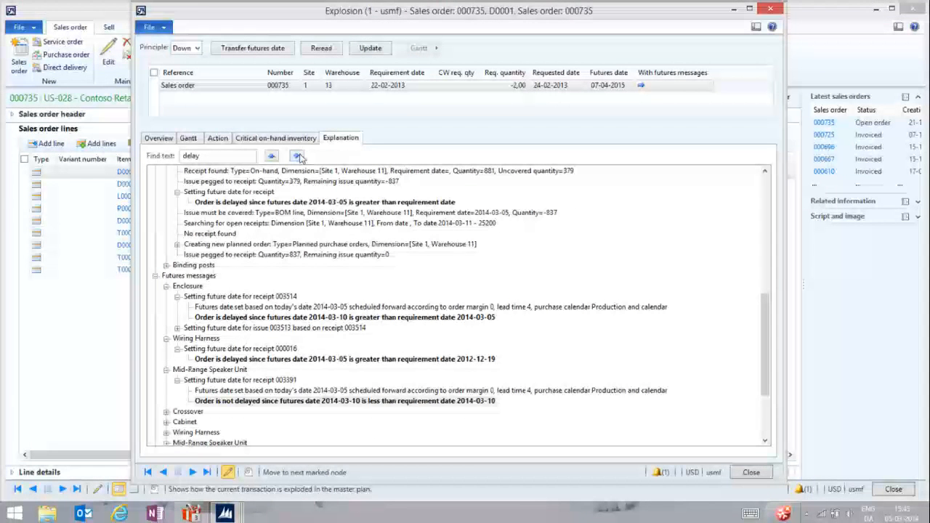
pyautogui.click(298, 156)
pyautogui.click(298, 157)
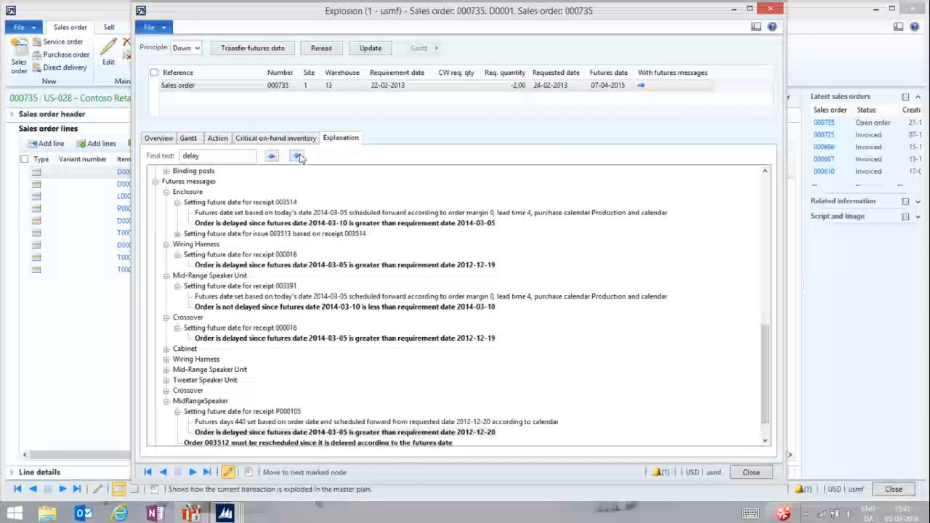
pyautogui.click(298, 156)
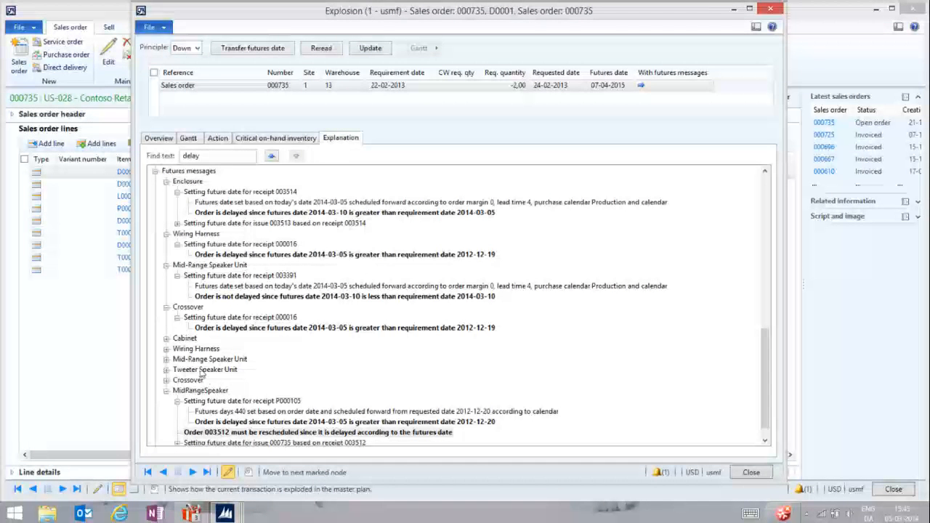
# - Examine how the Cabinet's future date is set under the futures messages, and close the explosion and the sales order
pyautogui.click(166, 339)
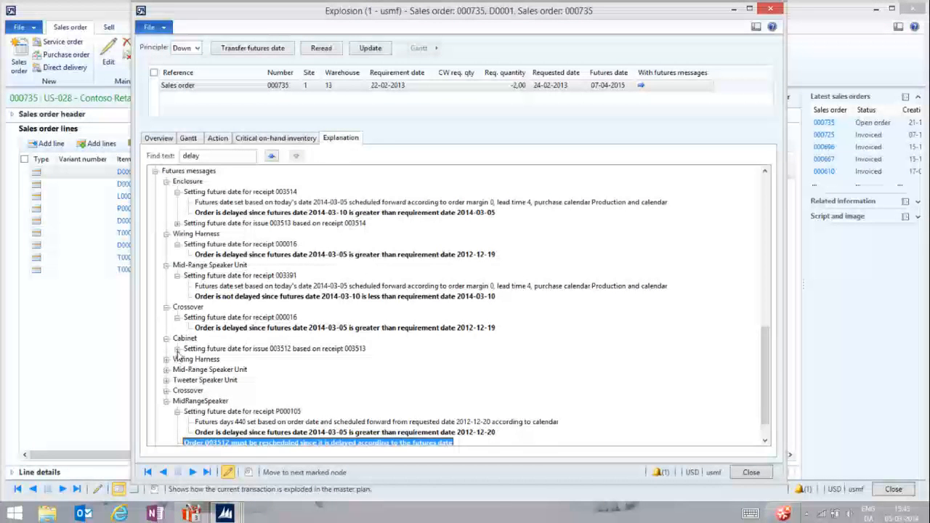
pyautogui.click(177, 349)
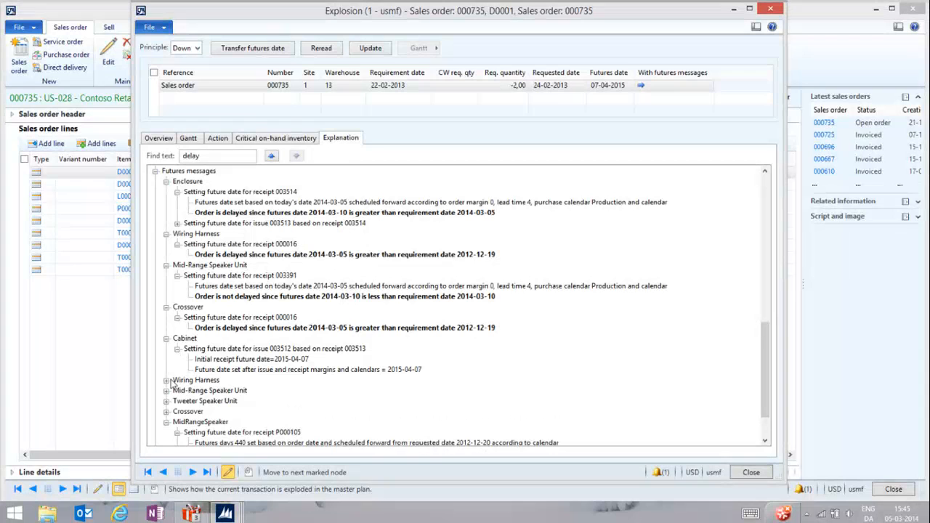
pyautogui.click(166, 339)
pyautogui.moveTo(767, 356); pyautogui.dragTo(767, 203)
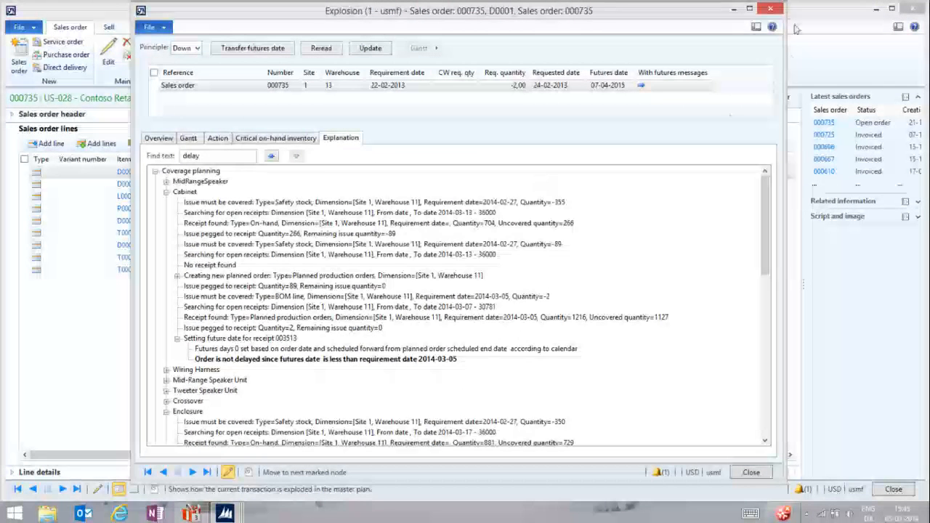
pyautogui.click(770, 9)
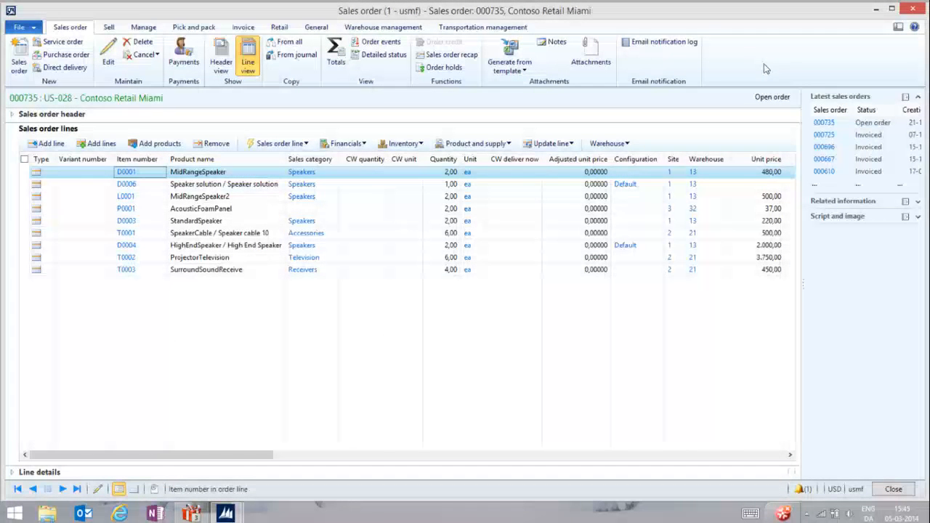
pyautogui.press('Escape')
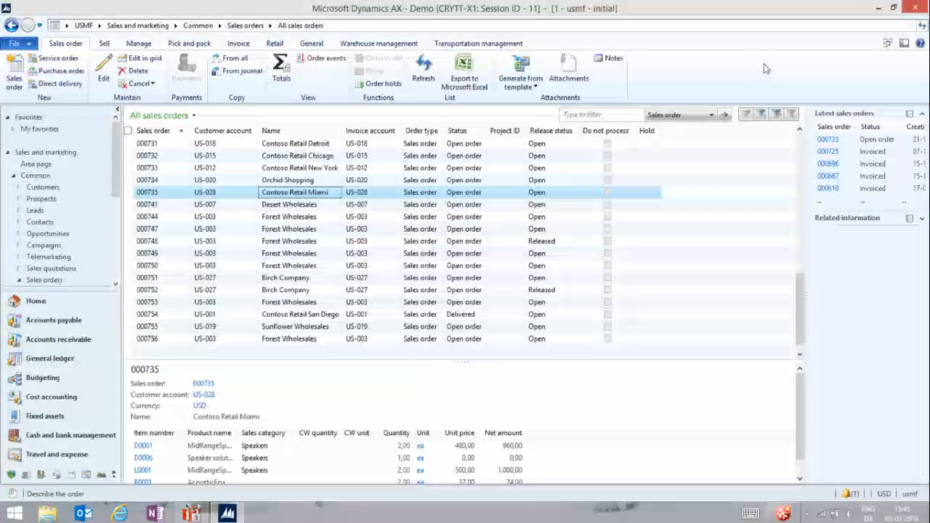
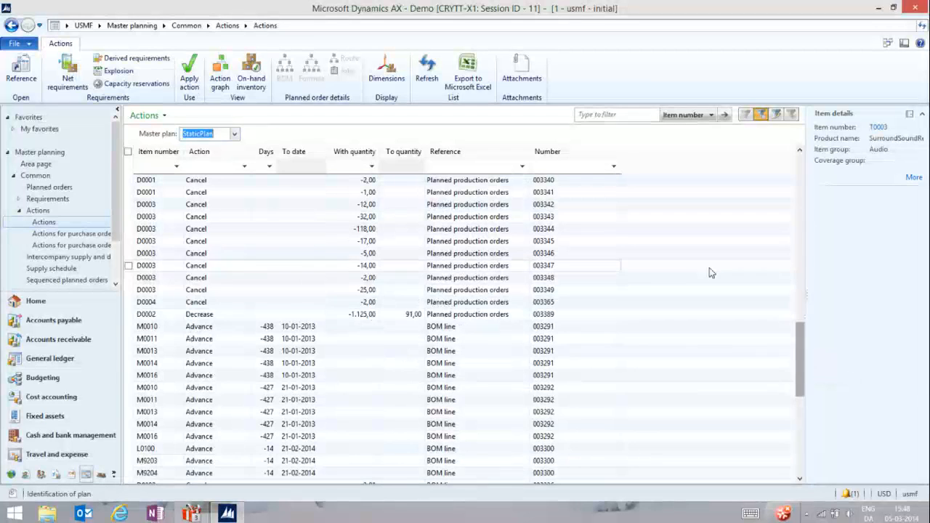
# - Open the action graph for the D0004 cancel action and inspect the connections of the M0021 planned purchase order
pyautogui.click(160, 303)
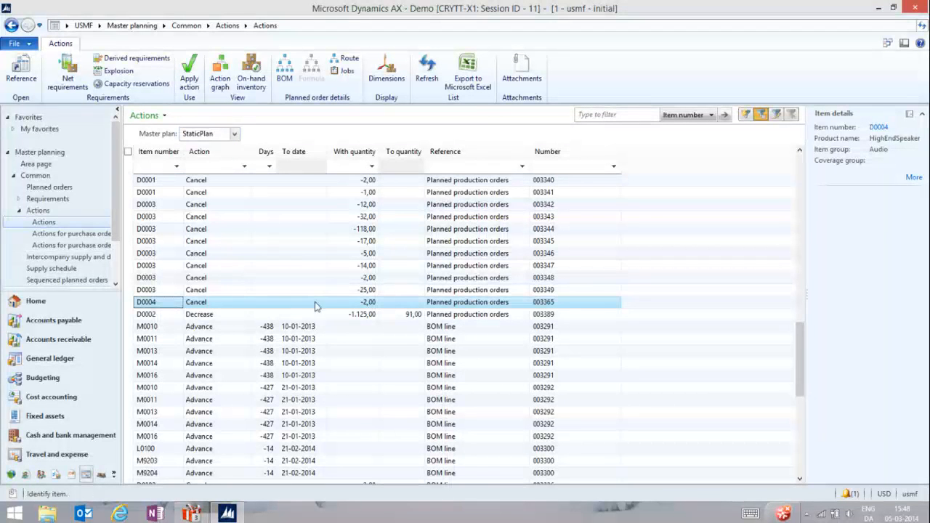
pyautogui.click(220, 76)
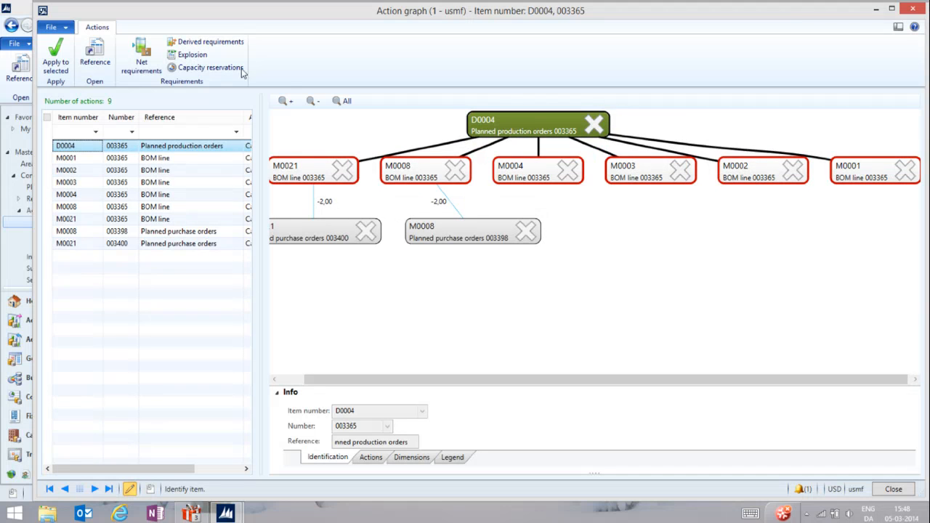
pyautogui.click(342, 104)
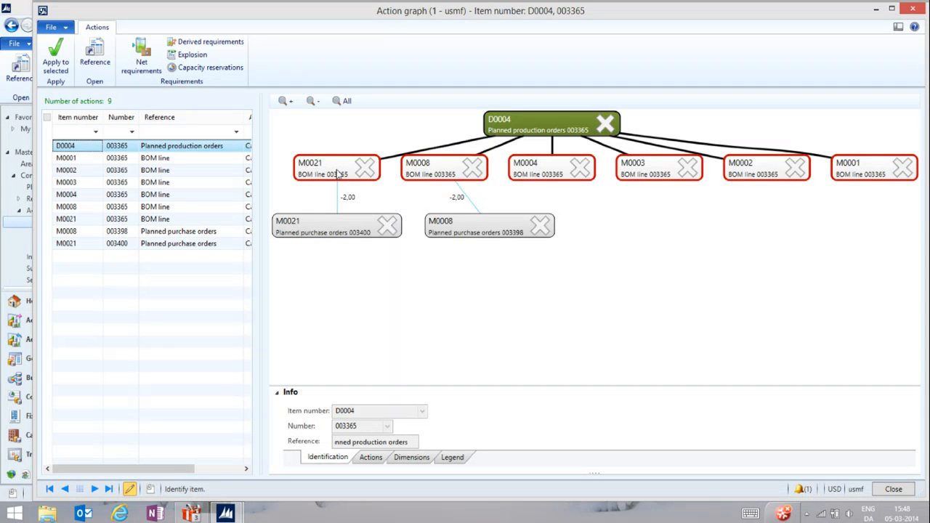
pyautogui.click(362, 232)
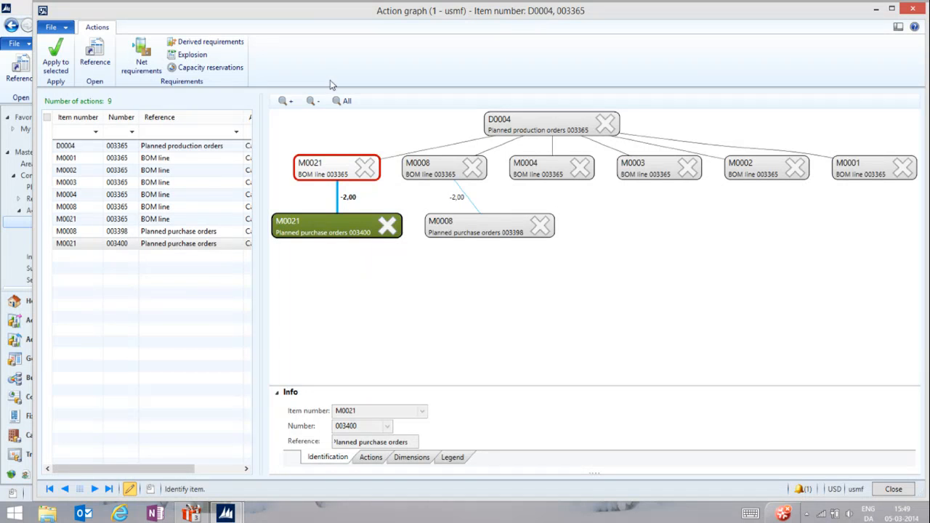
pyautogui.click(319, 102)
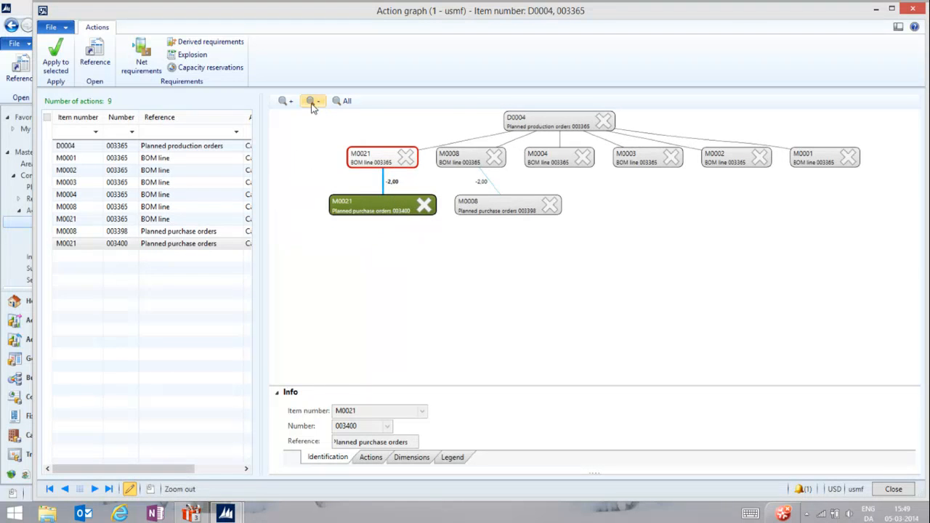
pyautogui.click(283, 102)
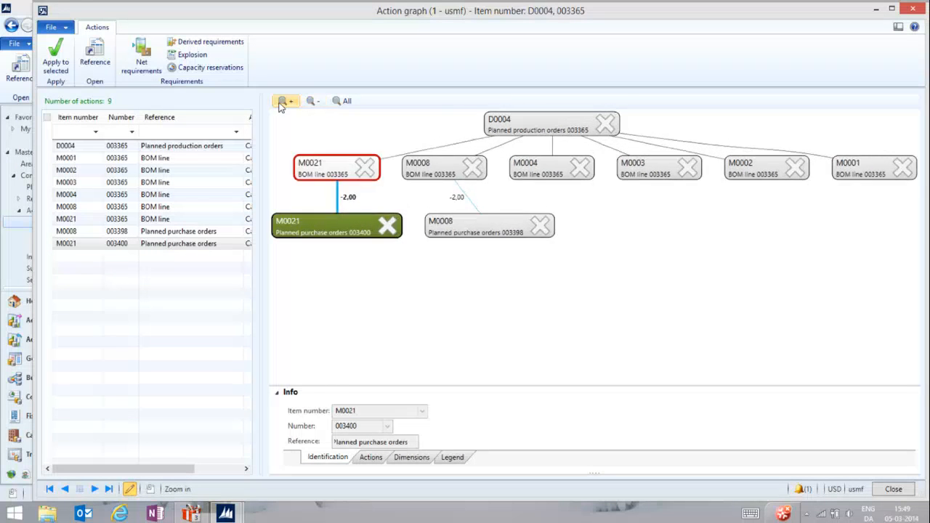
pyautogui.click(322, 104)
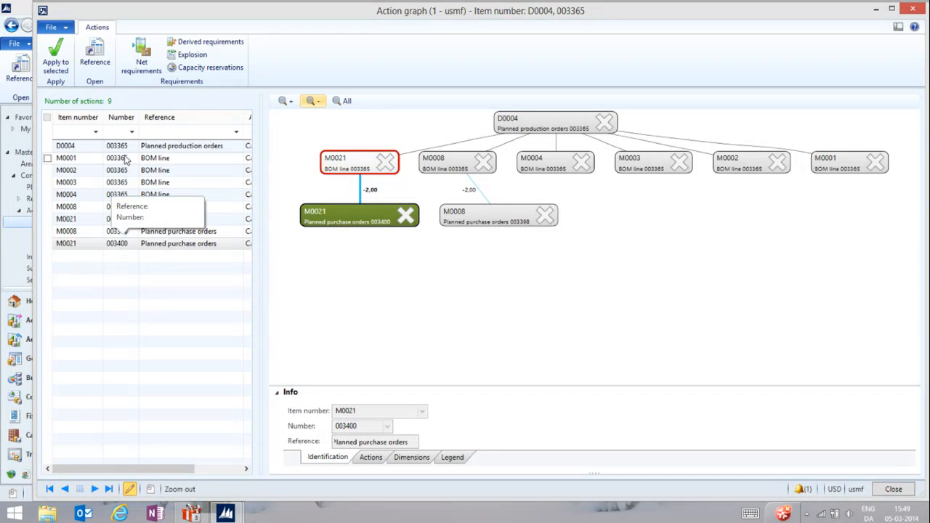
# - Apply the action to the M0021 planned purchase order, with deletion of purchase and transfer orders whose lines are all removed
pyautogui.click(116, 245)
pyautogui.click(56, 58)
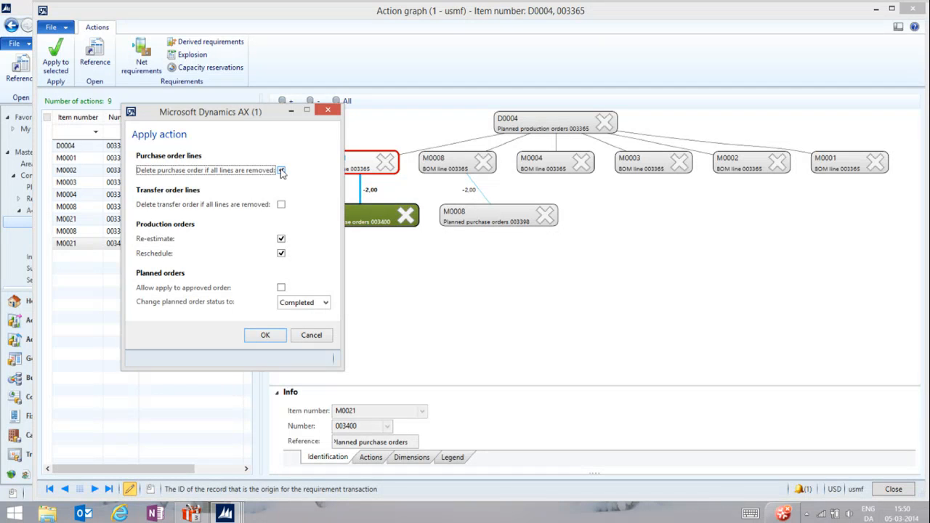
pyautogui.click(281, 205)
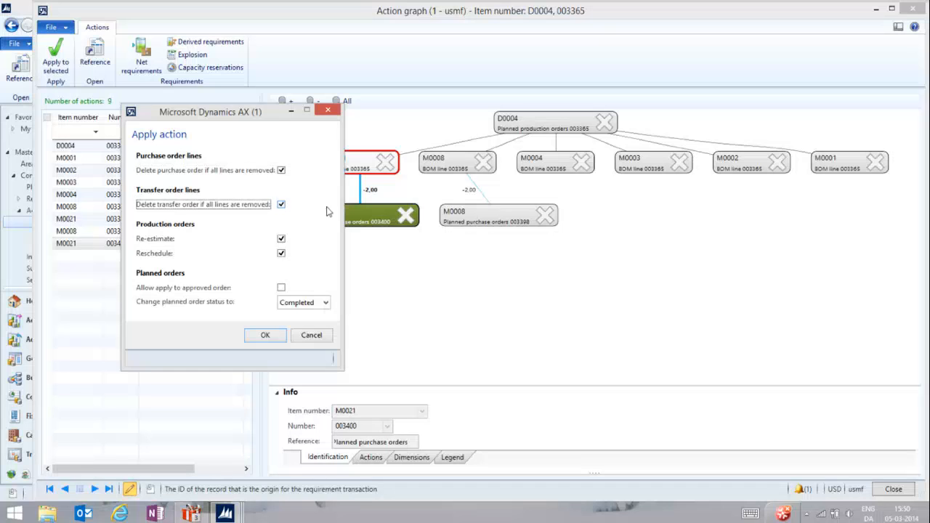
pyautogui.click(267, 337)
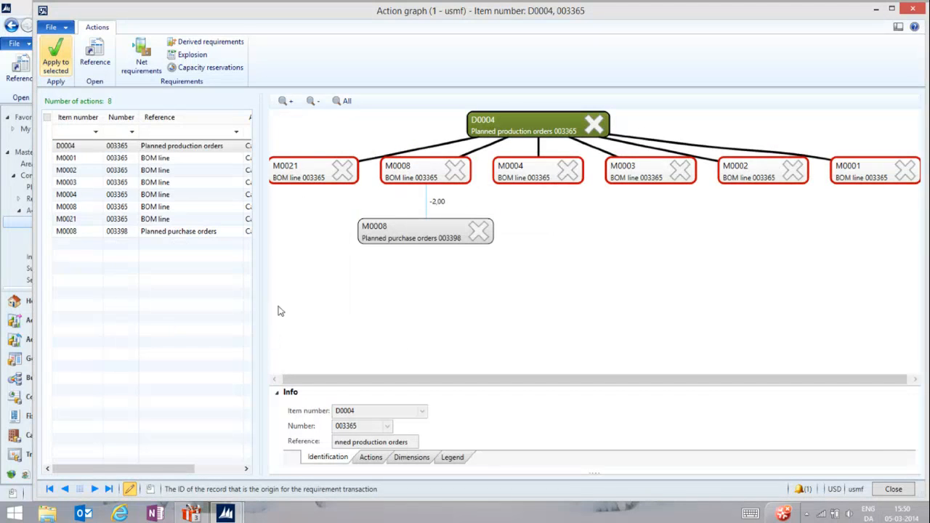
# - Apply the cancel action to the D0004 planned production order with the same options, and close the action graph
pyautogui.click(407, 240)
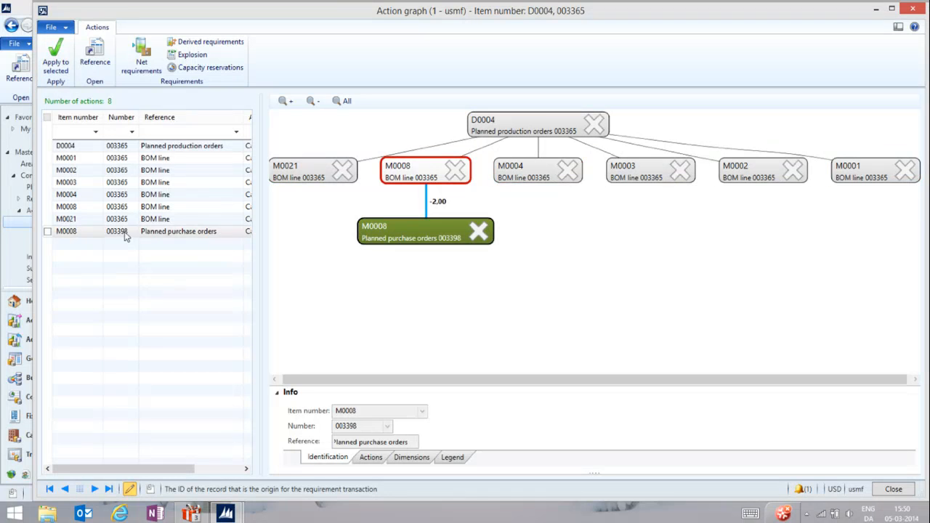
pyautogui.click(156, 147)
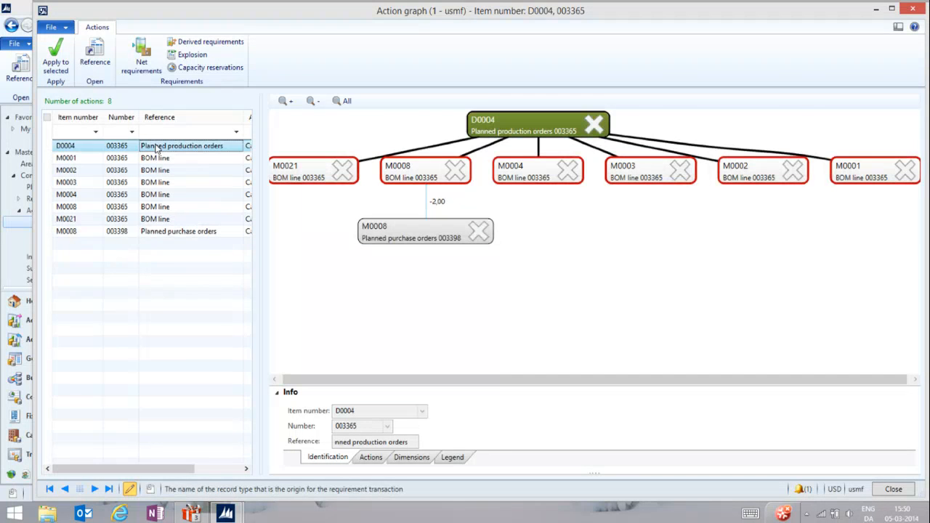
pyautogui.click(57, 69)
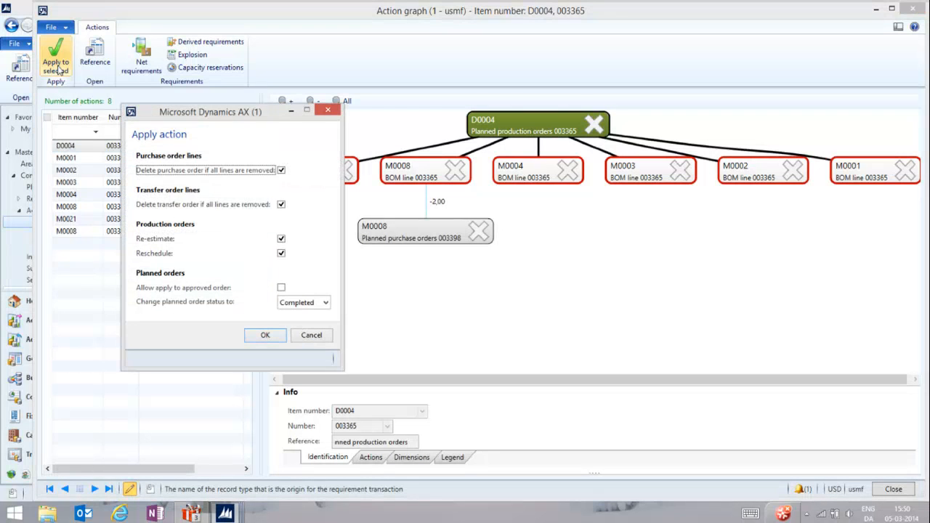
pyautogui.click(265, 335)
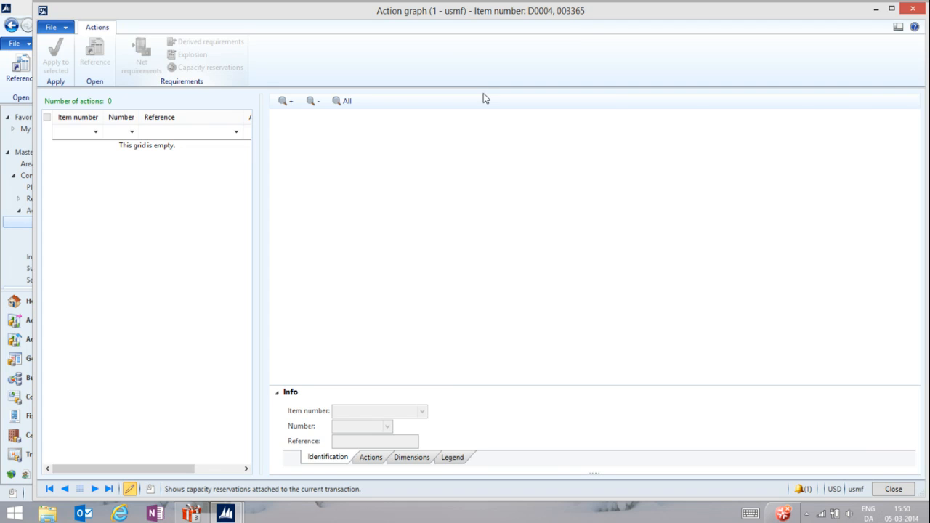
pyautogui.press('Escape')
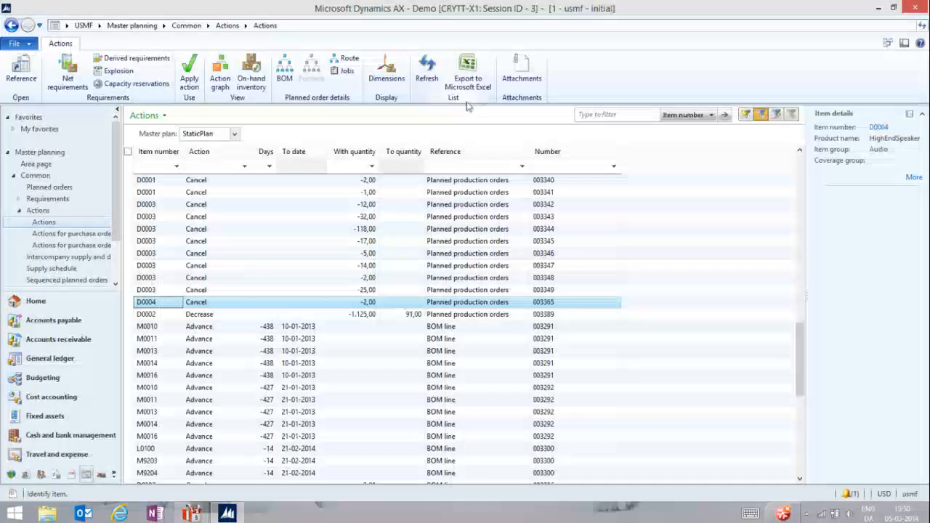
# - Open the action graph for the D0003 cancel action with quantity -25 and look over the complete network of linked orders
pyautogui.click(215, 292)
pyautogui.click(220, 78)
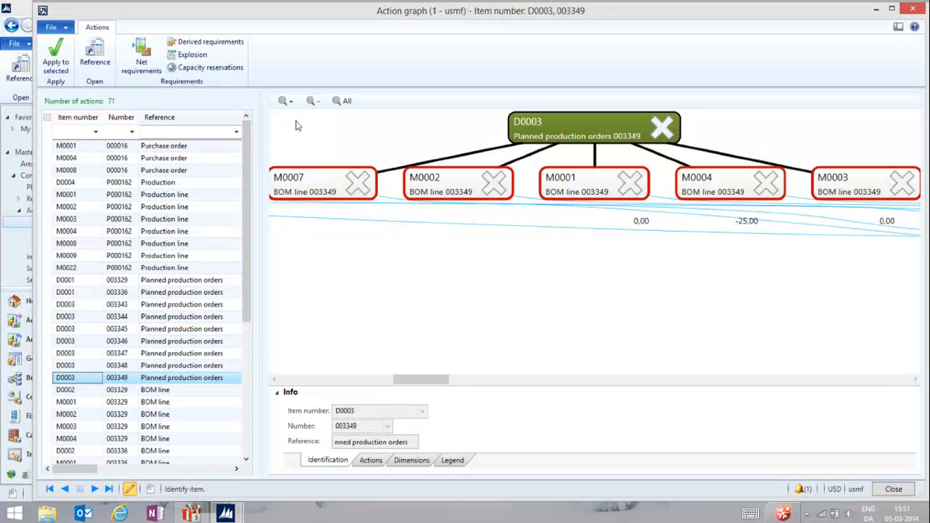
pyautogui.click(343, 101)
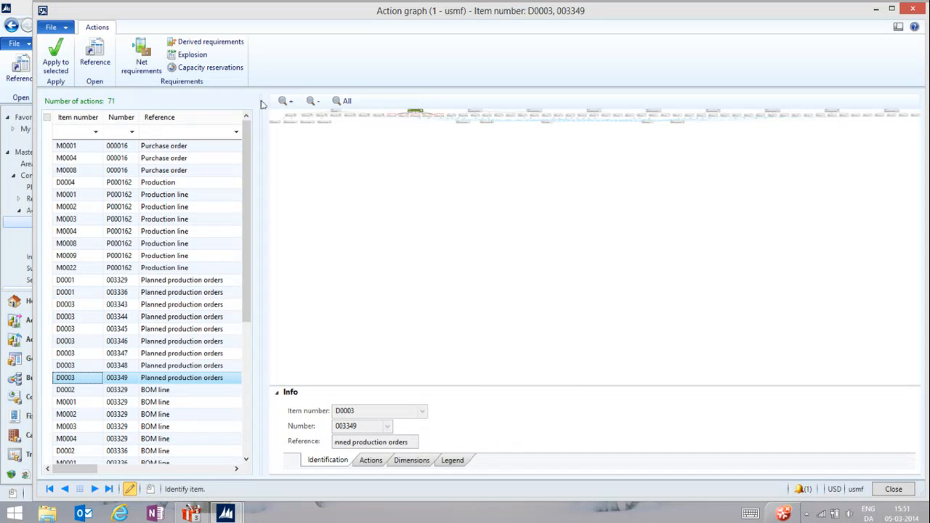
pyautogui.click(285, 102)
pyautogui.click(286, 102)
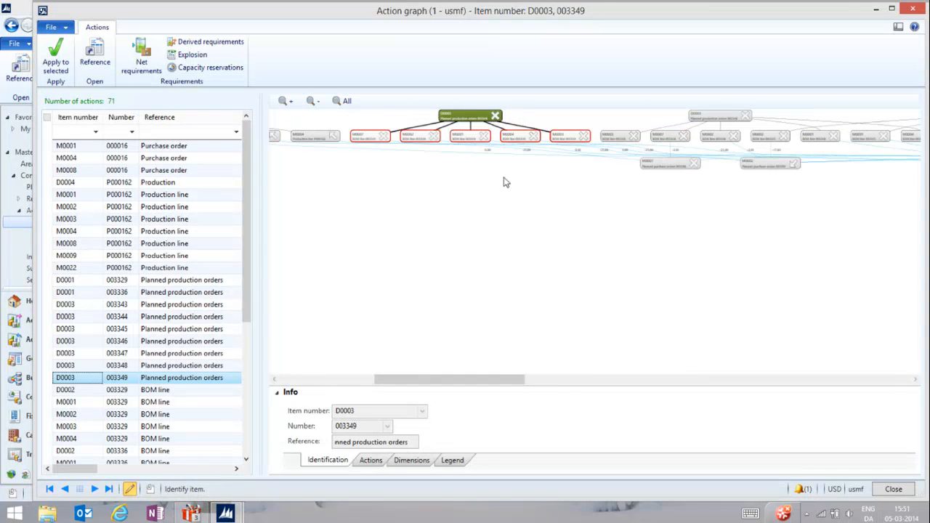
pyautogui.moveTo(446, 383); pyautogui.dragTo(256, 395)
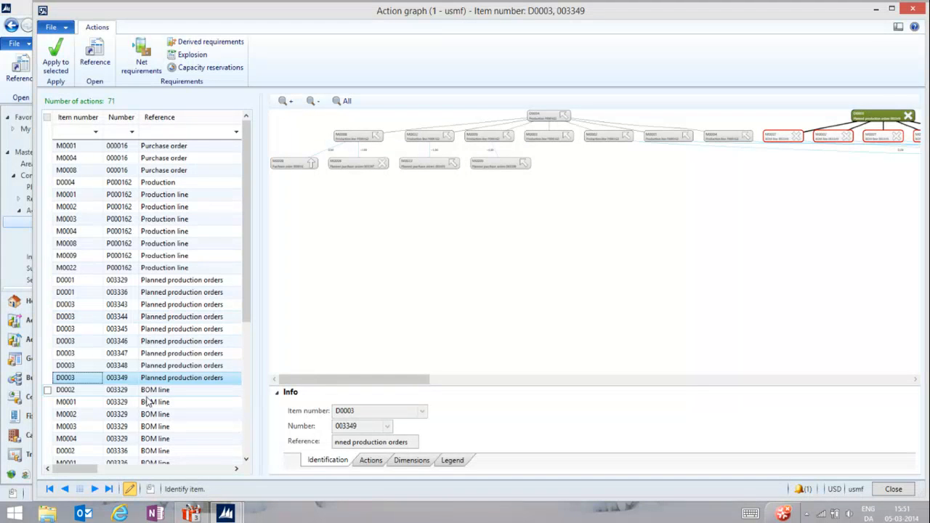
# - Examine the graph of each other D0003 and D0001 planned production order marked for cancellation, ending with the full graph
pyautogui.click(152, 366)
pyautogui.click(151, 353)
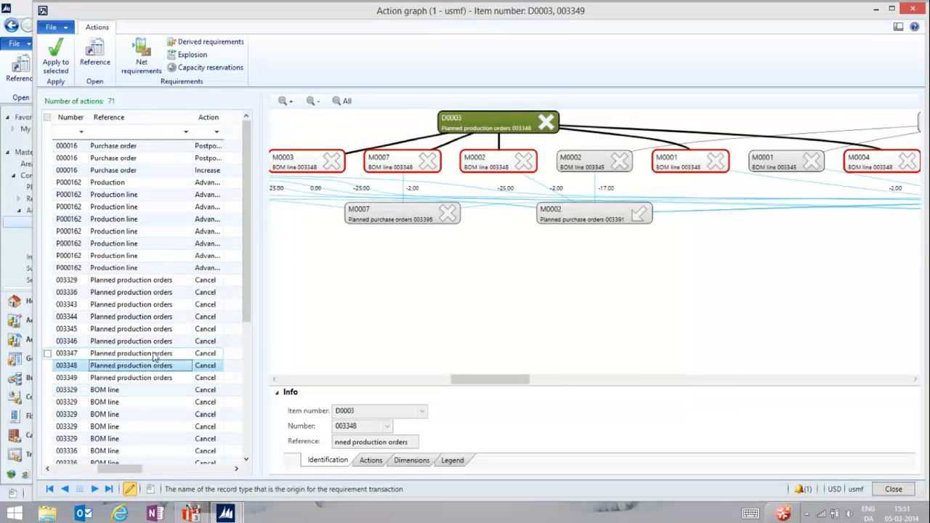
pyautogui.click(152, 341)
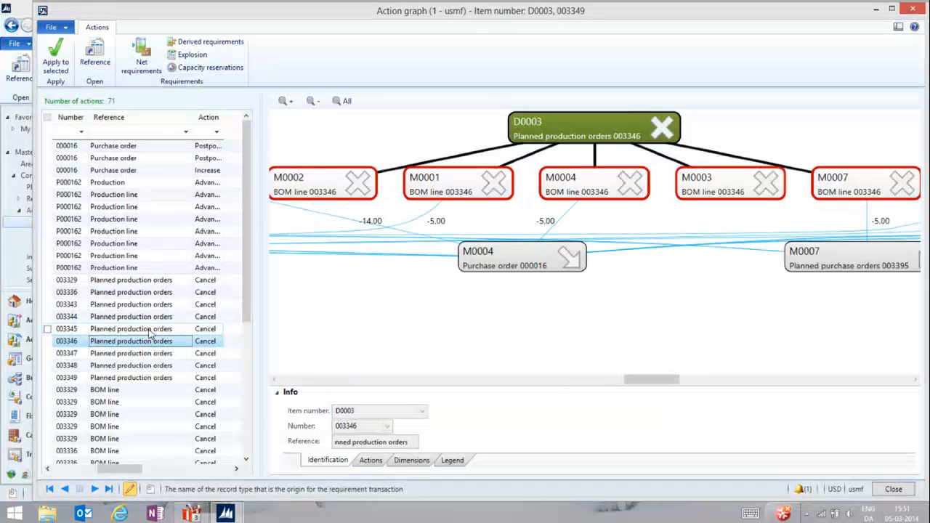
pyautogui.click(150, 329)
pyautogui.click(147, 317)
pyautogui.click(149, 305)
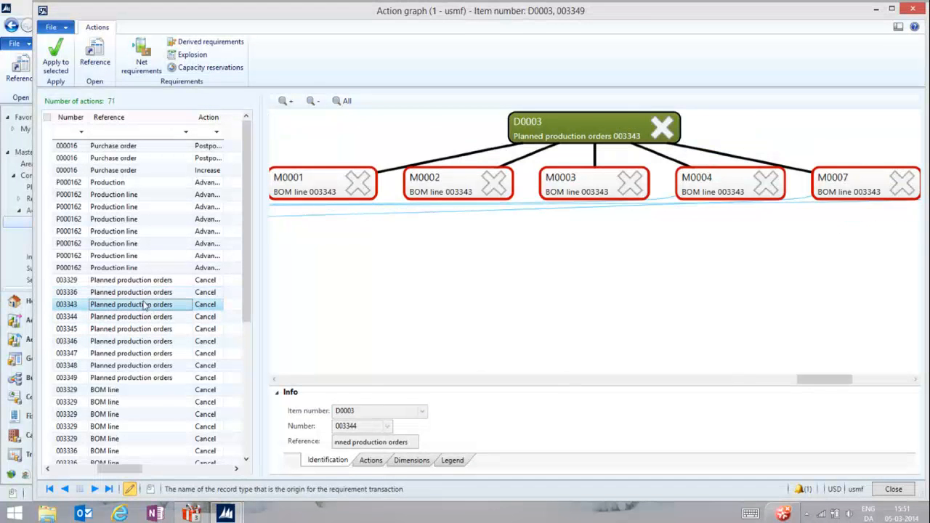
pyautogui.click(150, 293)
pyautogui.click(150, 281)
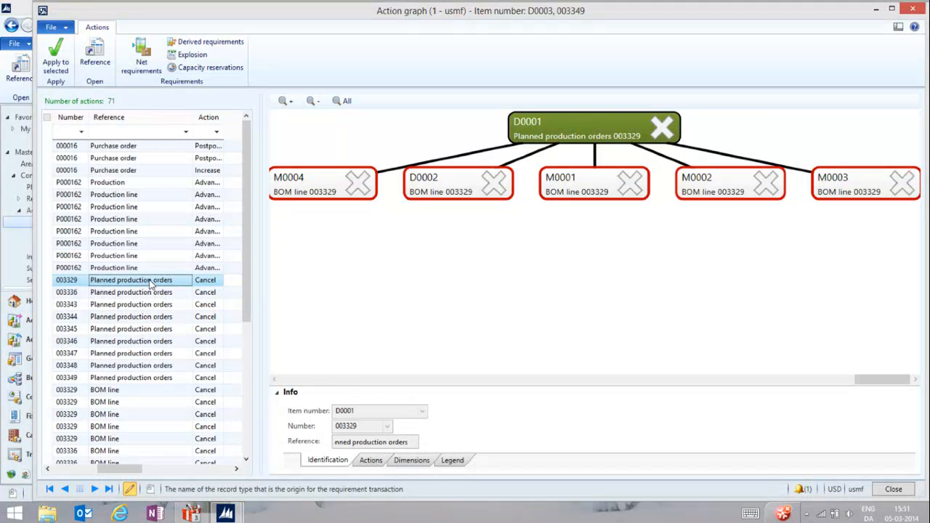
pyautogui.click(340, 101)
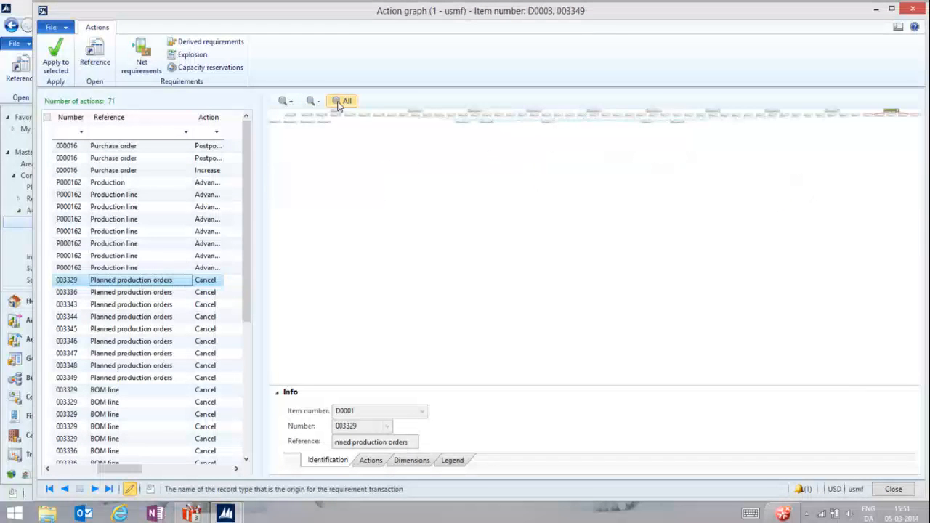
# - Look closely at the highlighted D0001 planned production order and its BOM lines in the full graph, and close the action graph
pyautogui.click(283, 101)
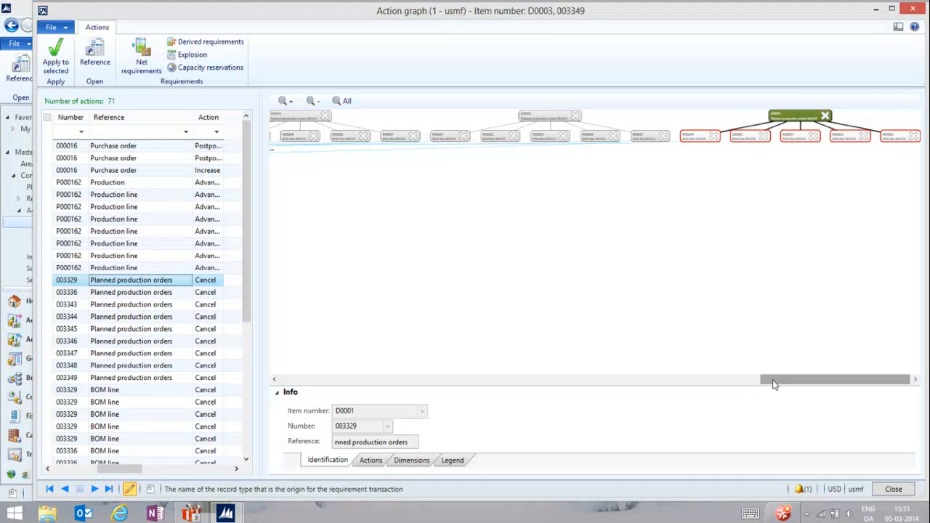
pyautogui.click(736, 379)
pyautogui.moveTo(763, 384); pyautogui.dragTo(902, 402)
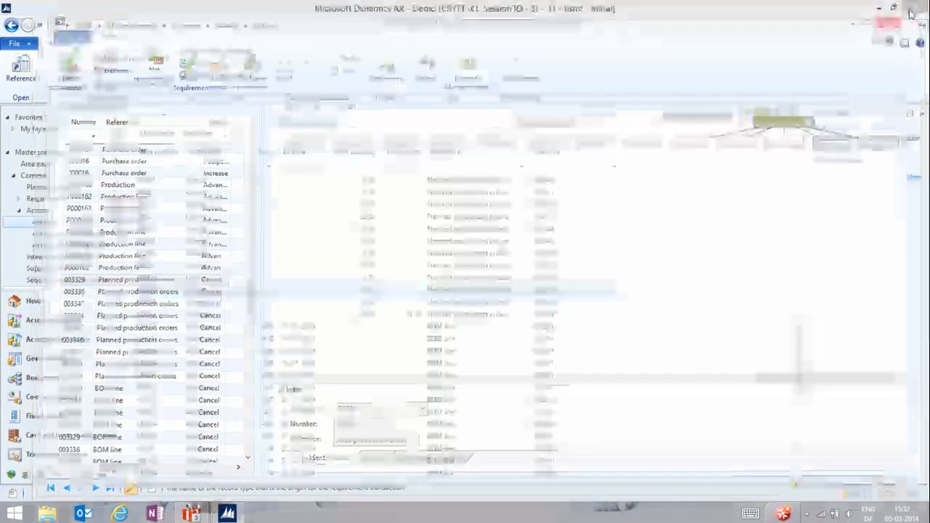
pyautogui.click(912, 9)
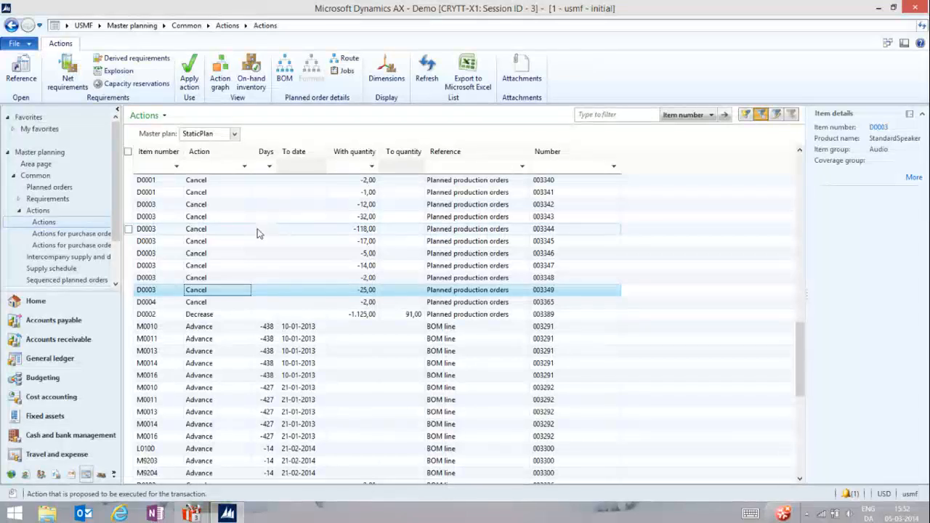
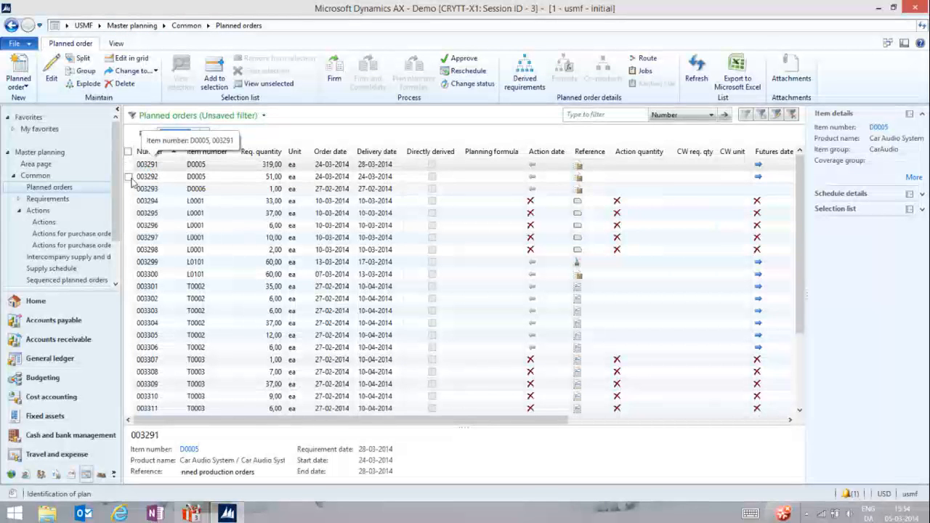
# - Mark the D0006, 6 ea L0001, first L0101 and 35 ea T0002 planned orders, and view the details of the third T0002 order
pyautogui.click(180, 190)
pyautogui.click(128, 189)
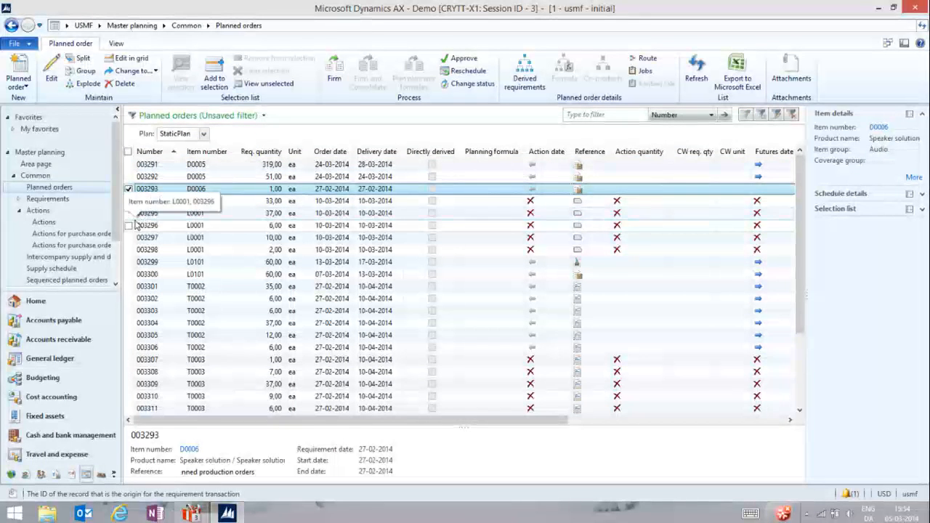
pyautogui.click(128, 225)
pyautogui.click(128, 262)
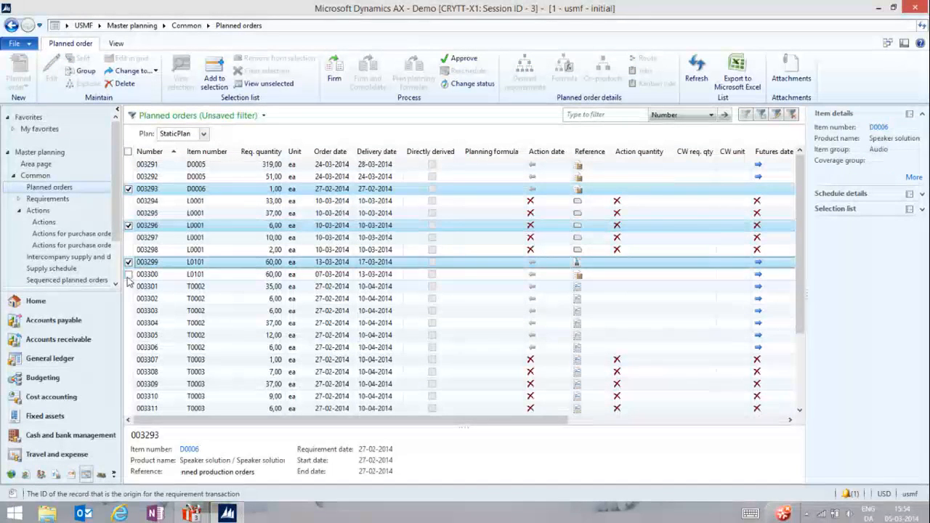
pyautogui.click(128, 286)
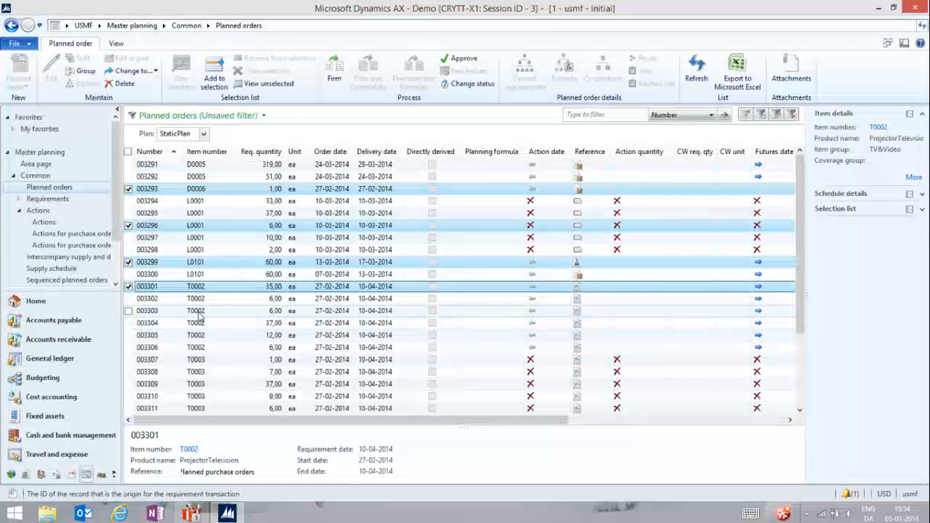
pyautogui.doubleClick(159, 312)
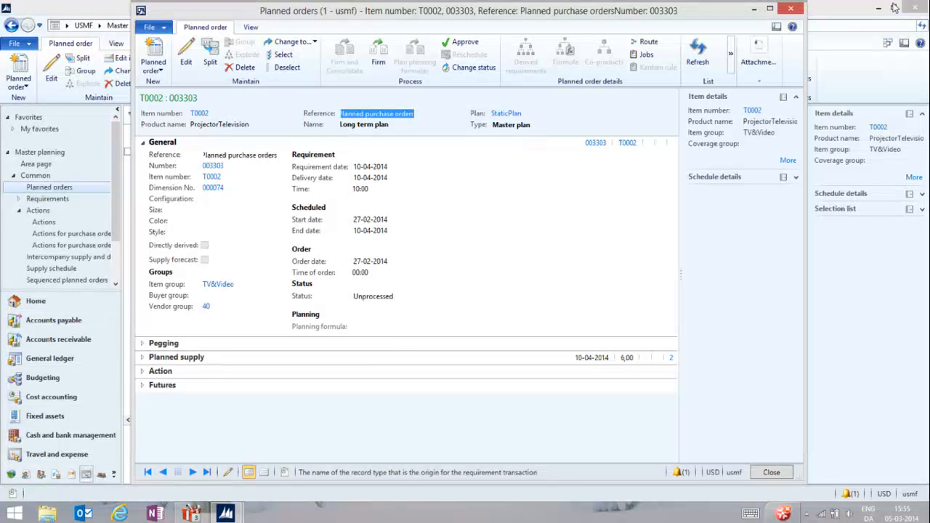
pyautogui.click(790, 10)
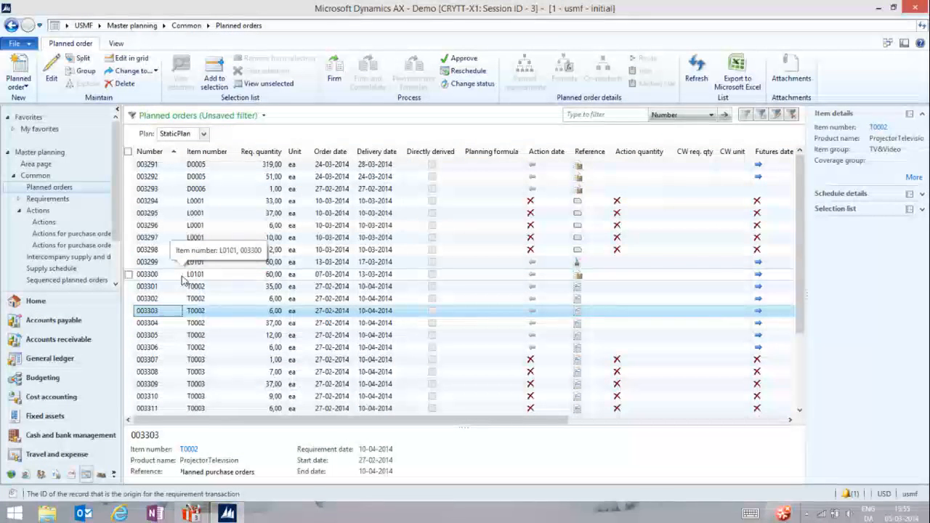
# - Mark the first L0101 planned order, the last four L0001 orders and the D0005 order for 51 ea
pyautogui.click(158, 261)
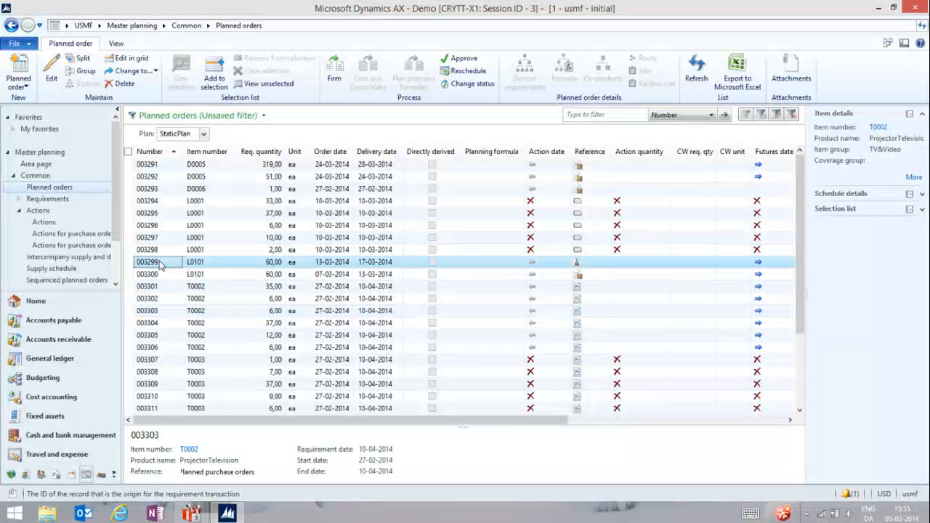
pyautogui.keyDown('shift'); pyautogui.click(166, 217); pyautogui.keyUp('shift')
pyautogui.keyDown('ctrl'); pyautogui.click(185, 176); pyautogui.keyUp('ctrl')
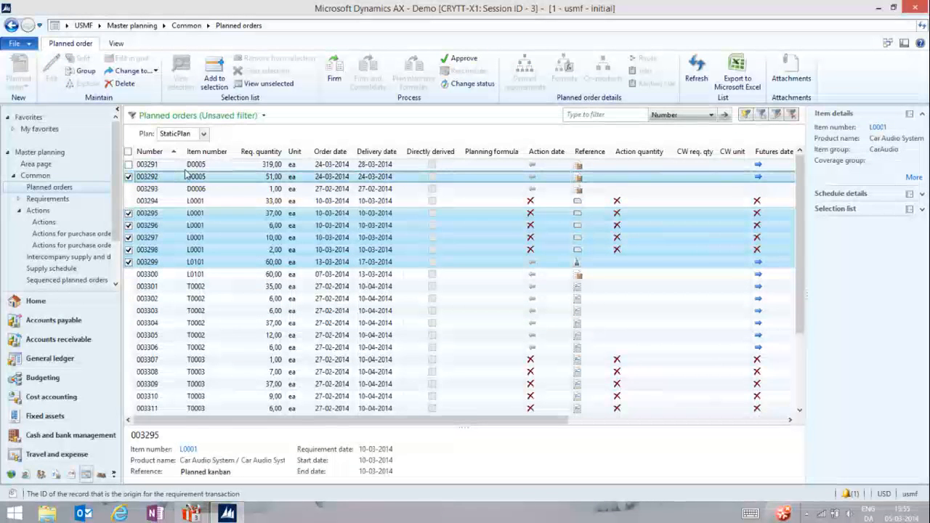
# - Leave the planned orders for the Actions list, and return to the planned orders to check the marked rows
pyautogui.click(133, 27)
pyautogui.click(160, 120)
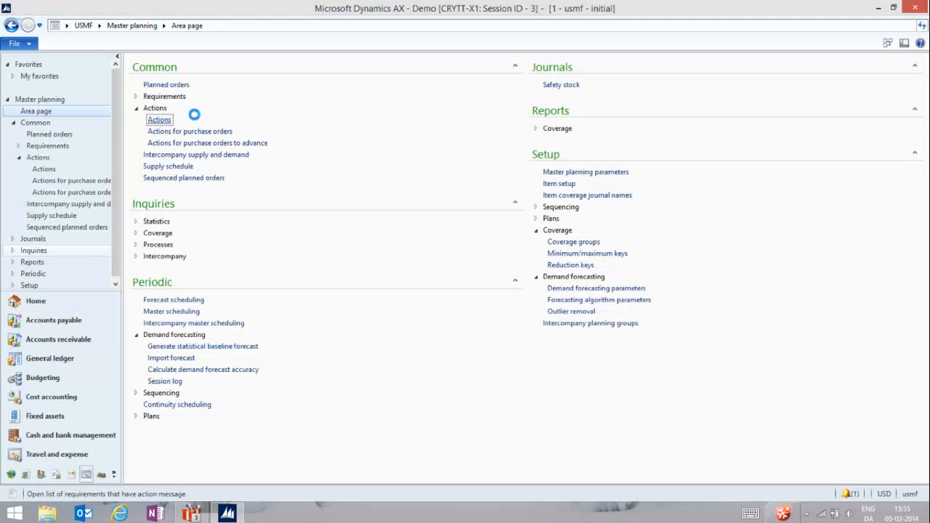
pyautogui.click(118, 28)
pyautogui.click(157, 85)
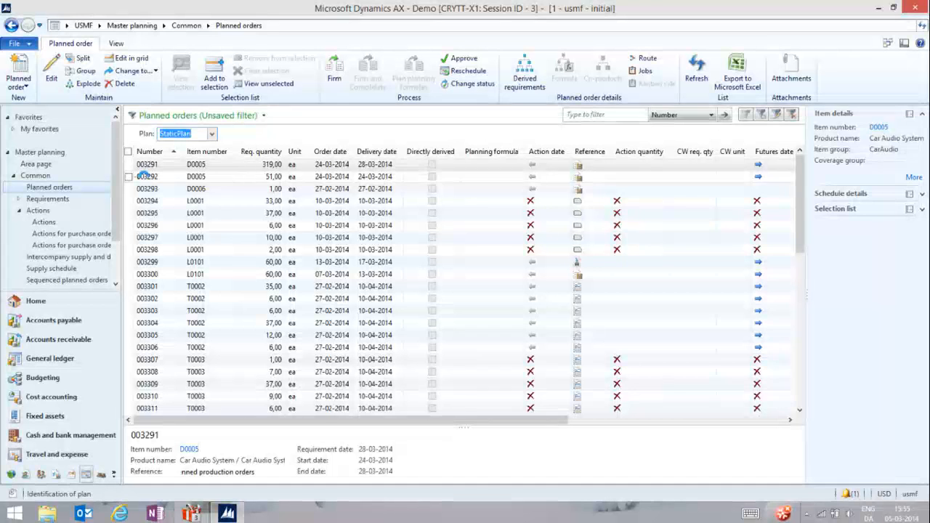
# - Add the 51 ea D0005, the 33, 10 and 2 ea L0001 and the first L0101 planned orders to the selection list, and view the selection
pyautogui.click(153, 178)
pyautogui.click(128, 176)
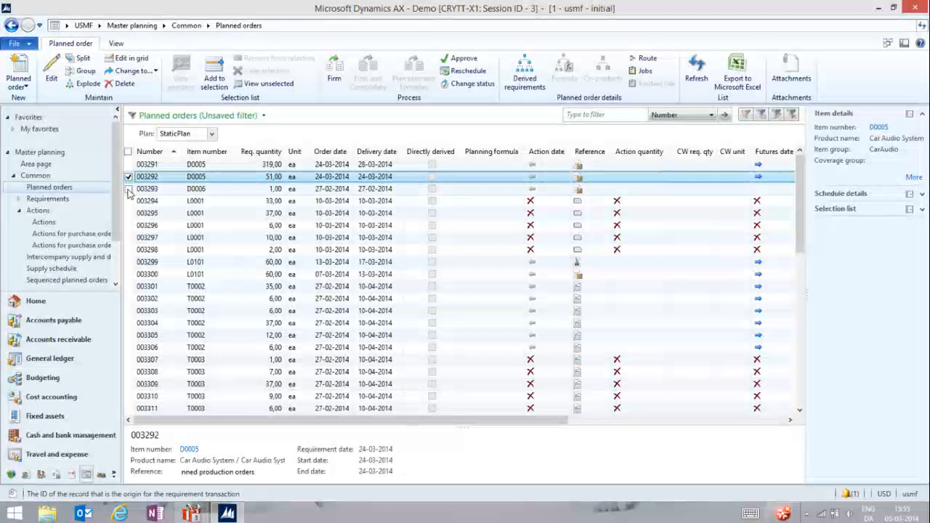
pyautogui.click(128, 200)
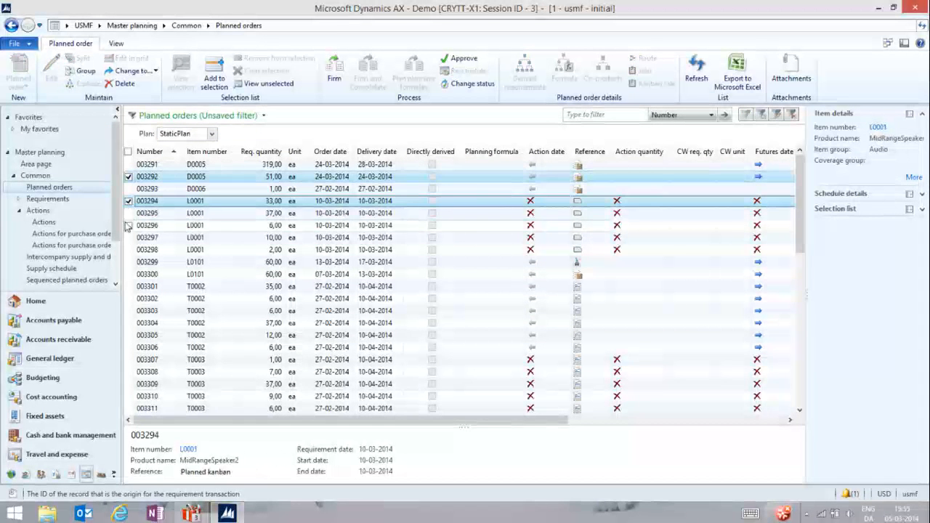
pyautogui.click(128, 237)
pyautogui.click(128, 249)
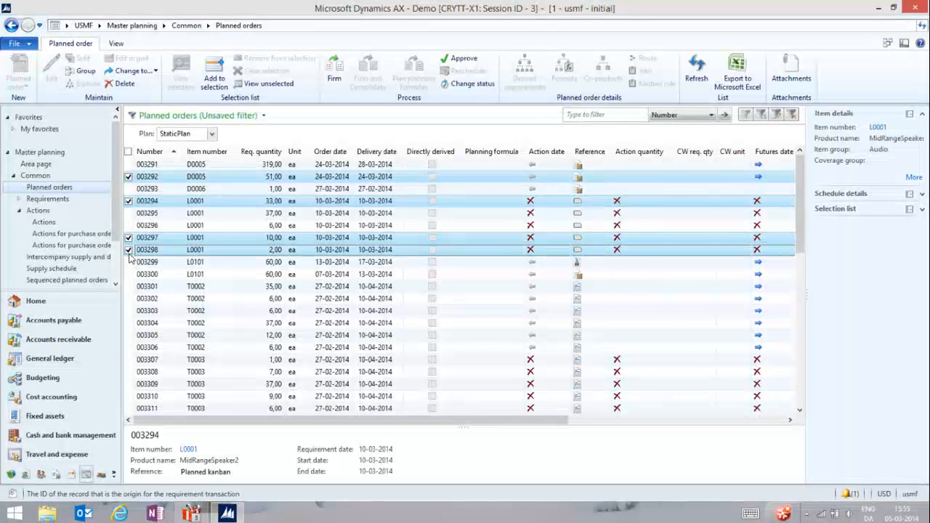
pyautogui.click(128, 261)
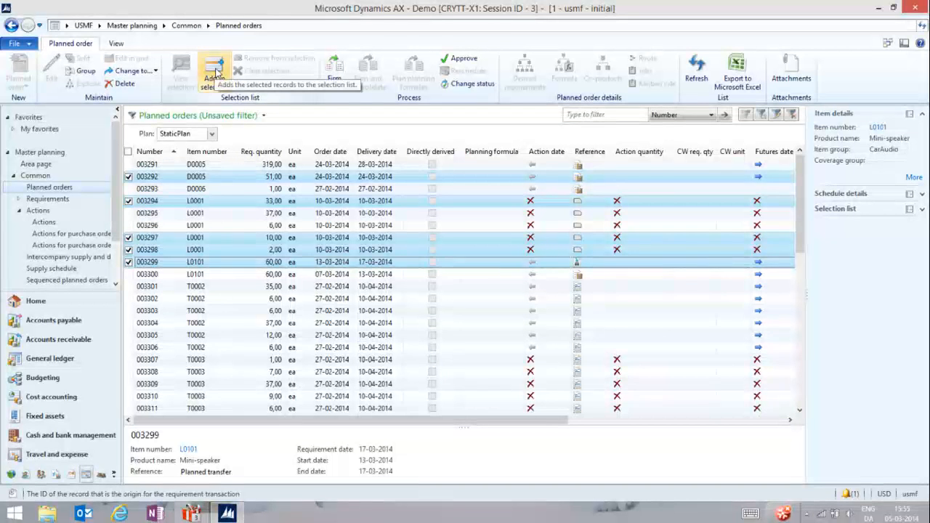
pyautogui.click(215, 72)
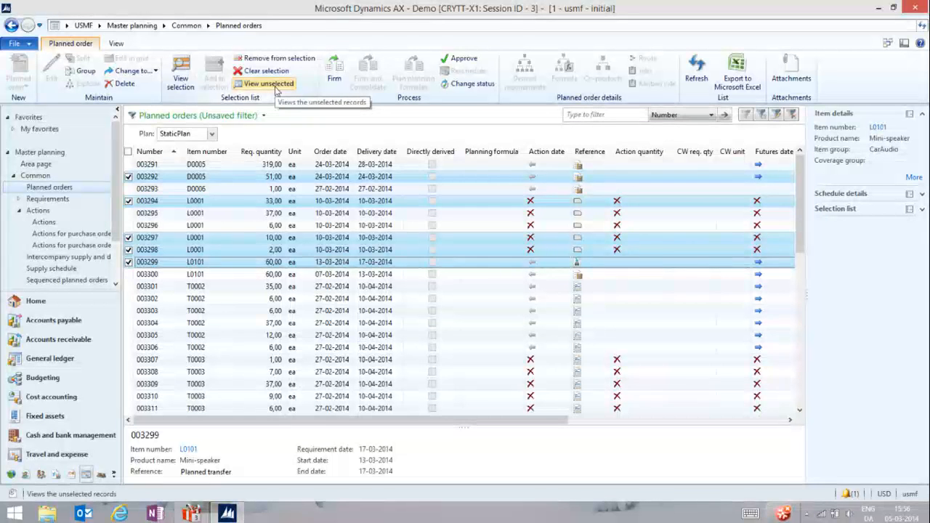
pyautogui.click(180, 85)
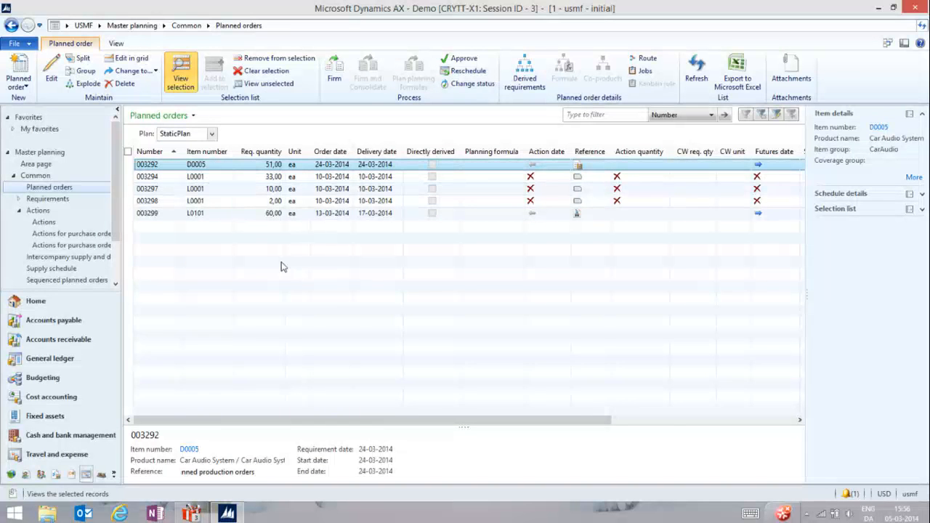
# - Visit the Actions list, return to the planned orders, and view the stored selection again
pyautogui.click(154, 26)
pyautogui.click(159, 119)
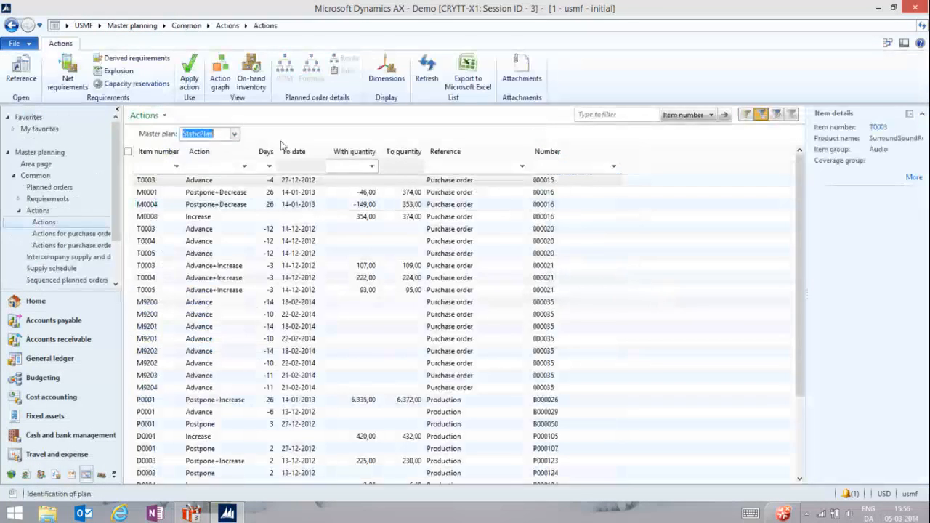
pyautogui.click(142, 26)
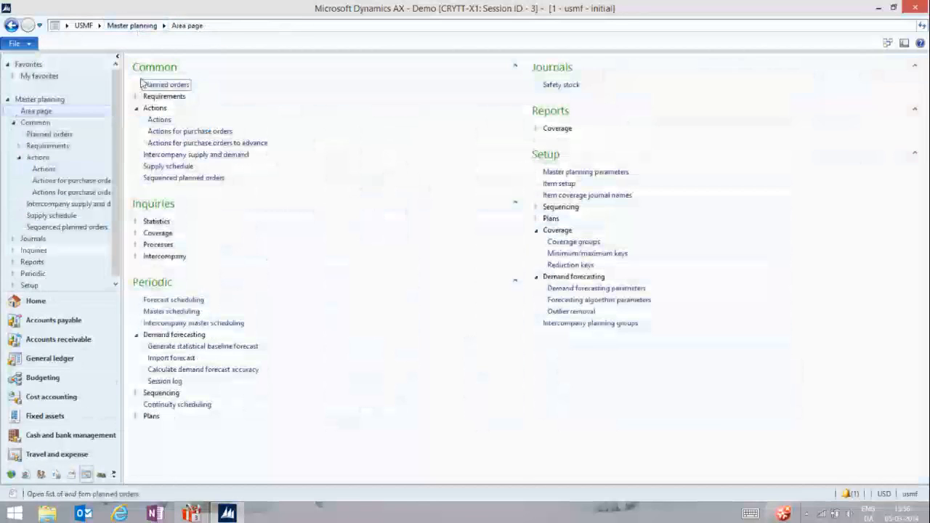
pyautogui.click(166, 84)
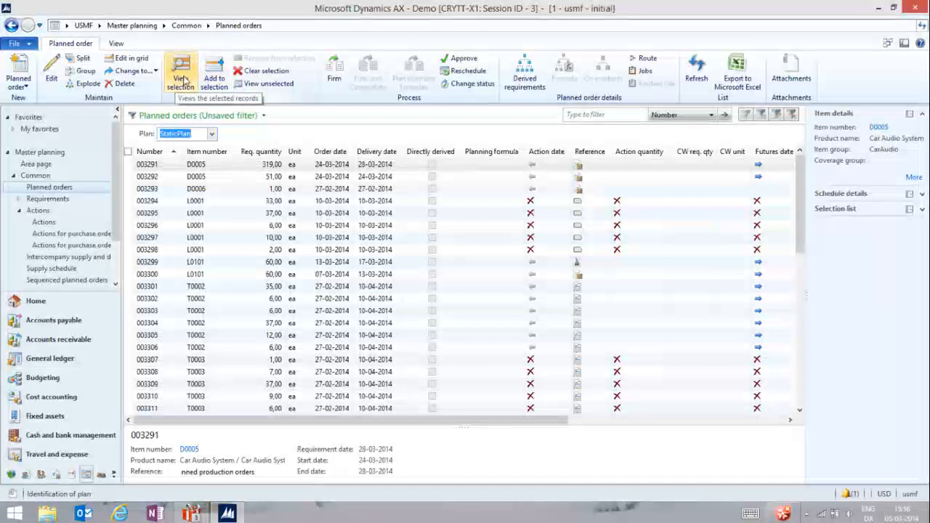
pyautogui.click(183, 80)
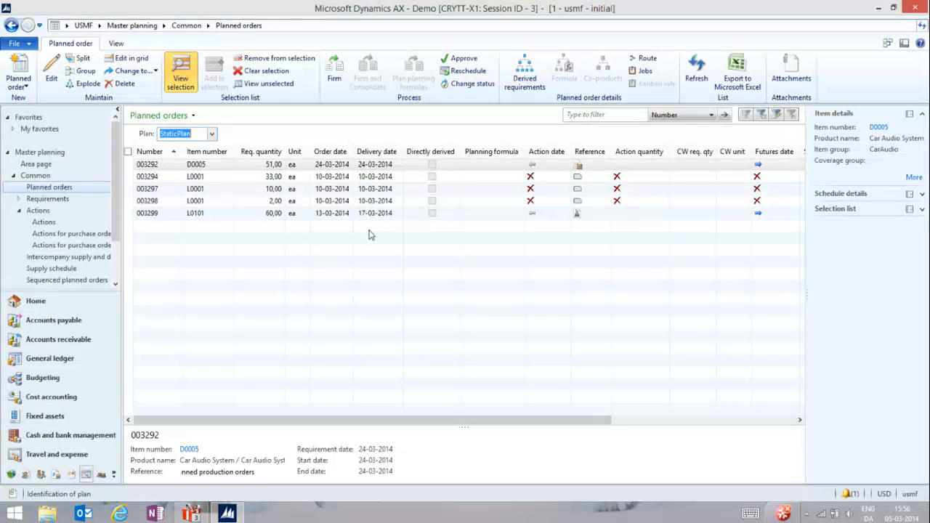
# - From the unselected orders, add both L0001, the L0101 and the first three T0002 orders to the selection list, and view the selection
pyautogui.click(271, 84)
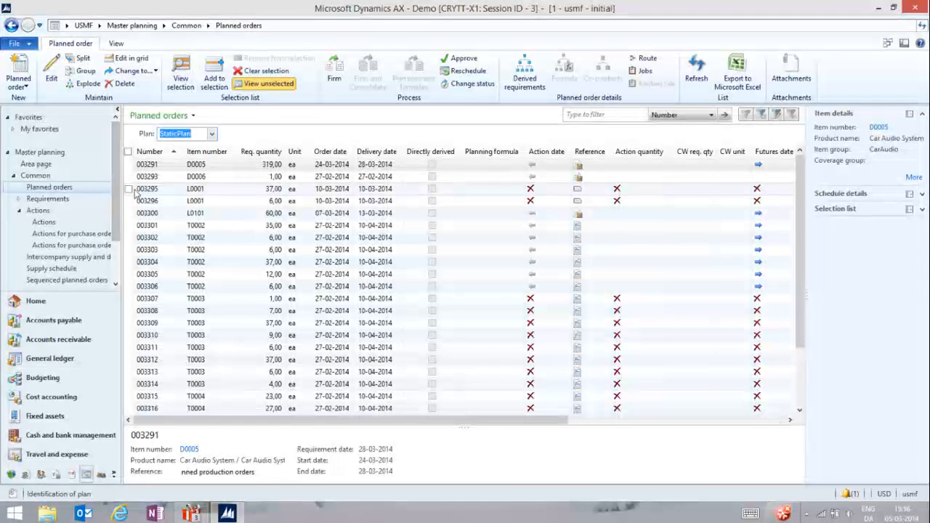
pyautogui.click(129, 189)
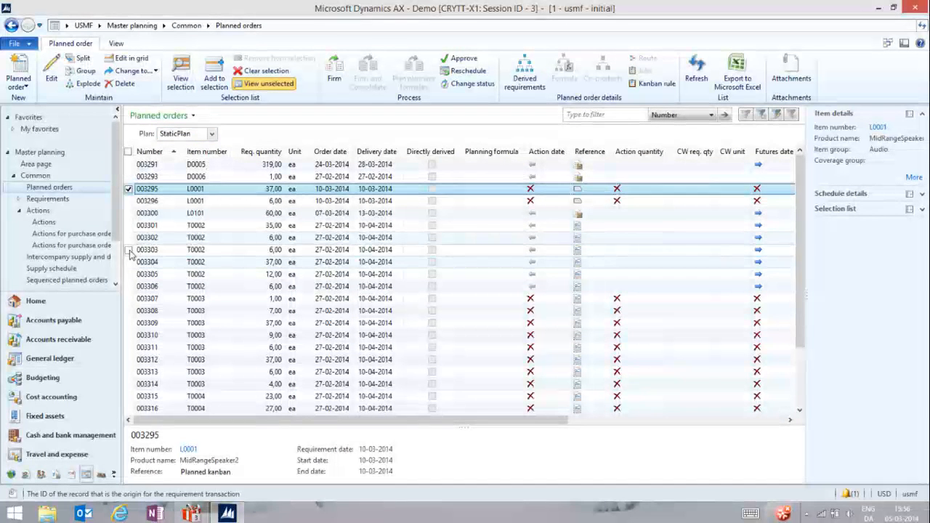
pyautogui.click(128, 250)
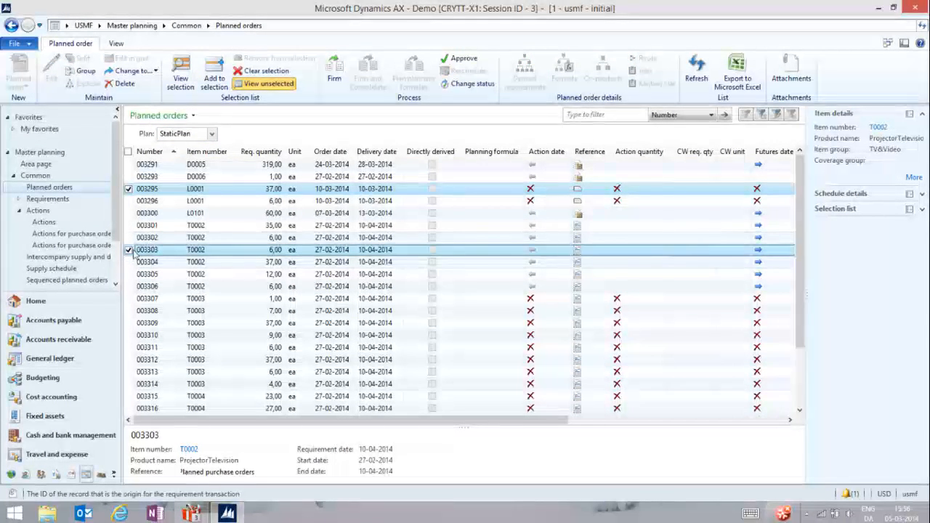
pyautogui.click(129, 238)
pyautogui.click(129, 225)
pyautogui.click(129, 213)
pyautogui.click(129, 200)
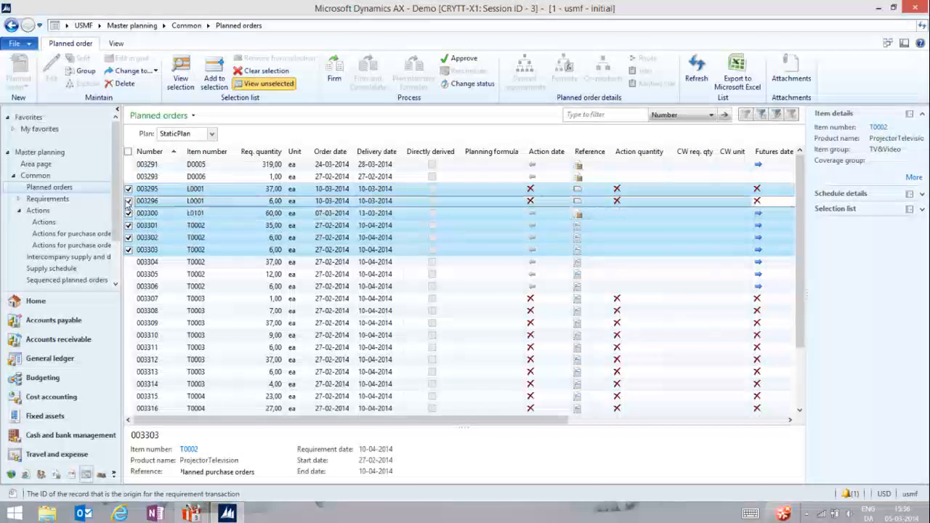
pyautogui.click(215, 80)
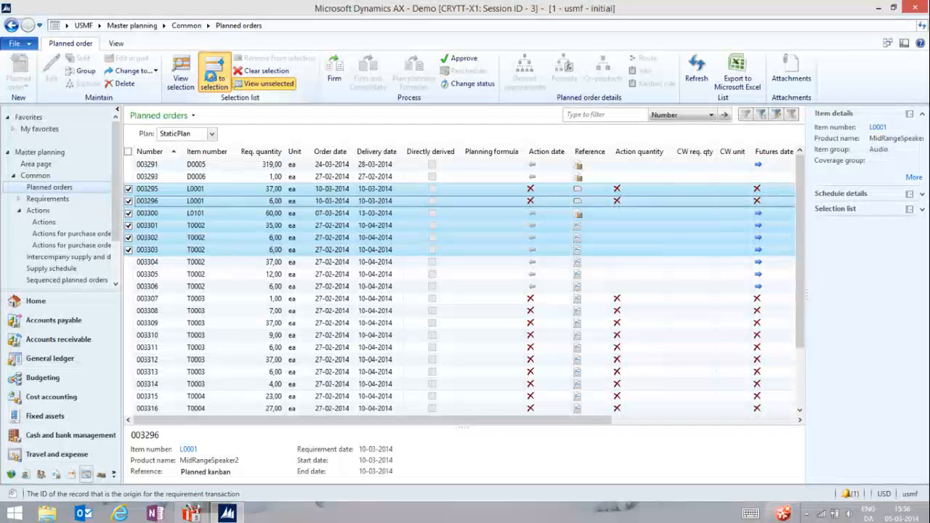
pyautogui.click(181, 77)
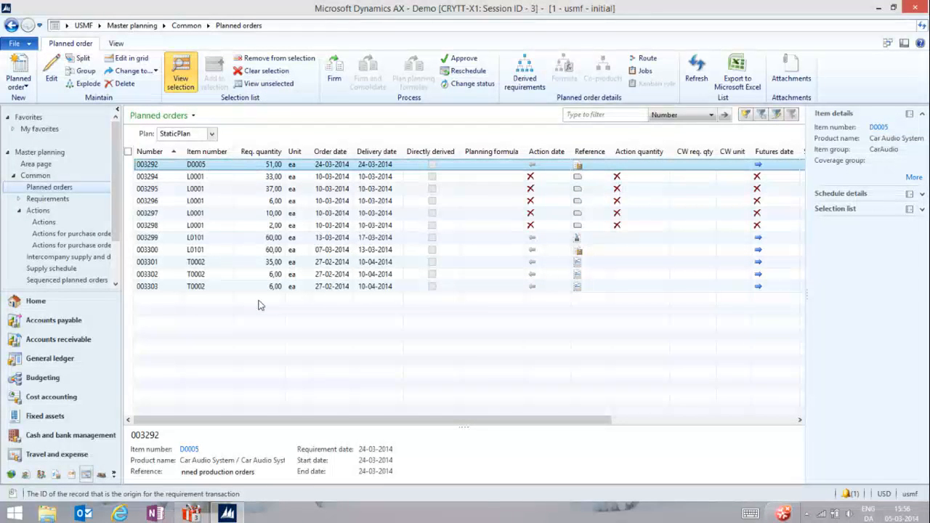
# - Remove all L0001 orders from the selection list, and check the unselected orders and the remaining selection
pyautogui.click(230, 226)
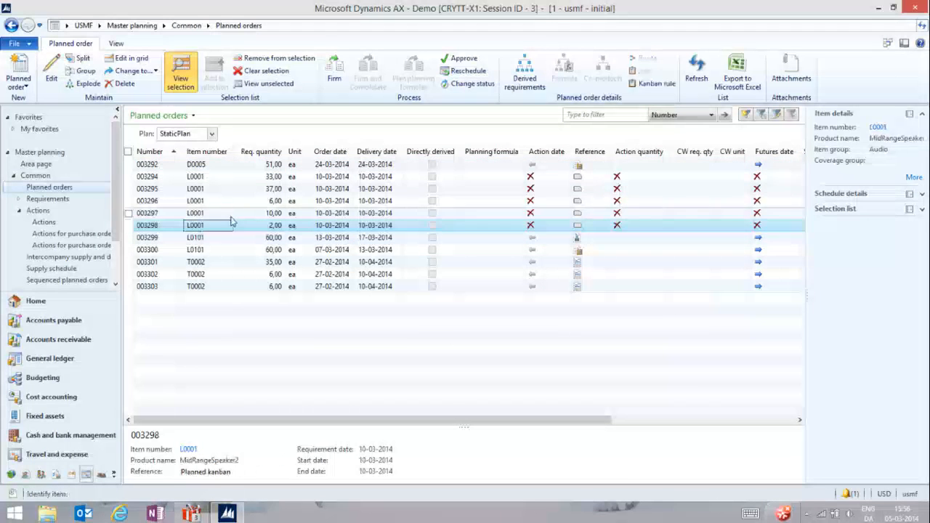
pyautogui.click(128, 225)
pyautogui.click(128, 213)
pyautogui.click(128, 201)
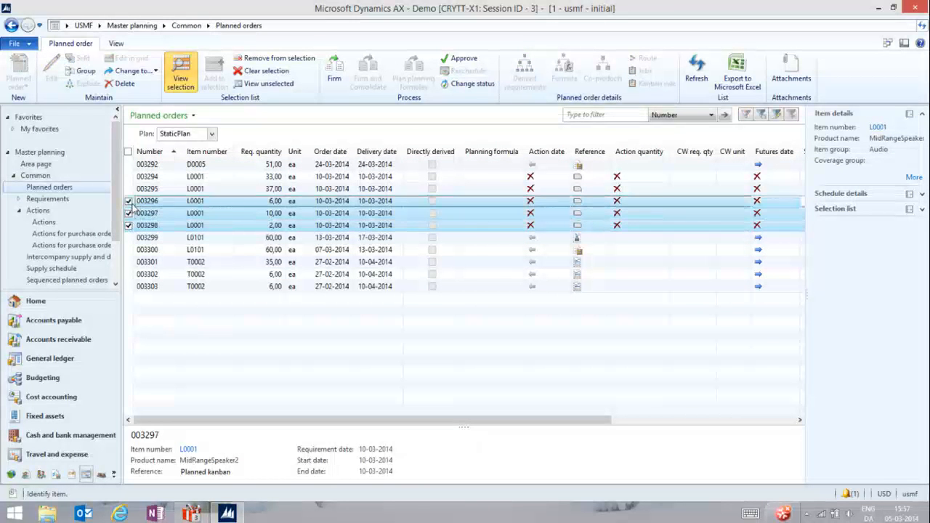
pyautogui.click(128, 188)
pyautogui.click(128, 176)
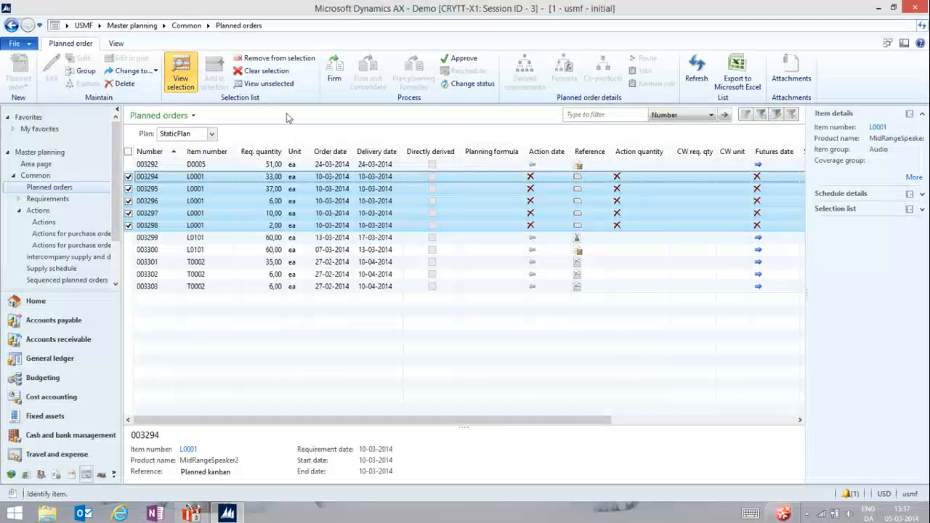
pyautogui.click(280, 58)
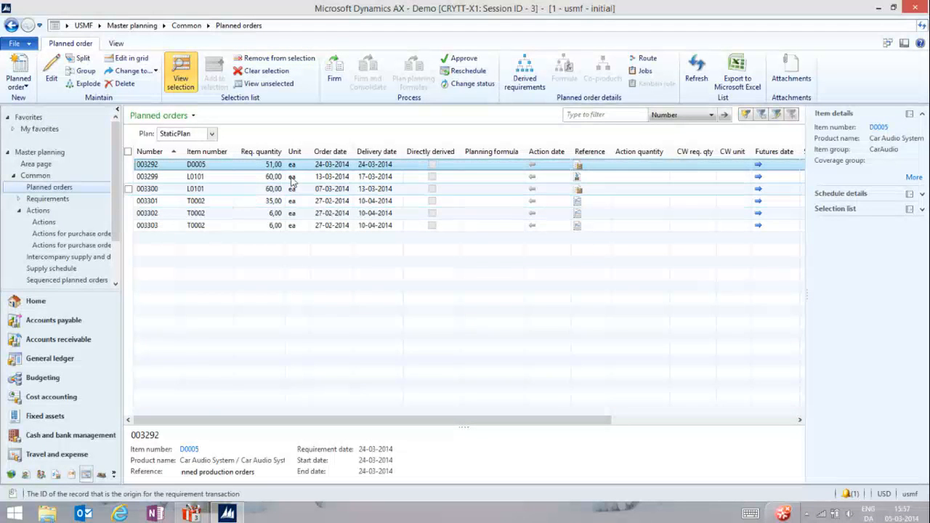
pyautogui.click(267, 83)
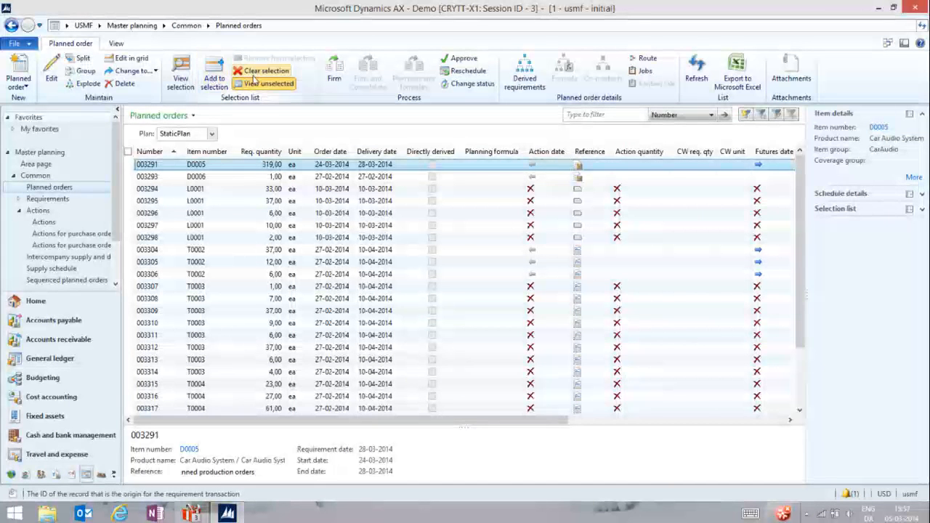
pyautogui.click(181, 79)
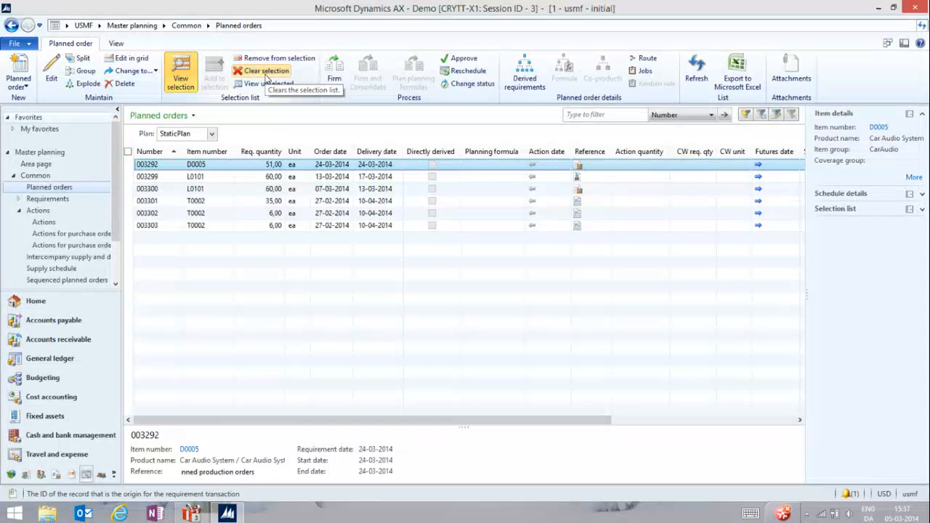
# - Clear the whole selection list of planned orders
pyautogui.click(266, 73)
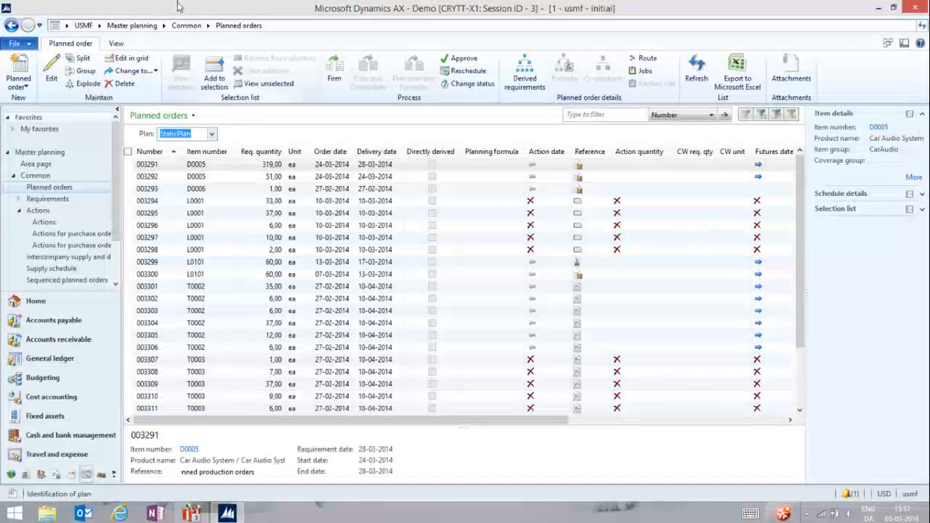
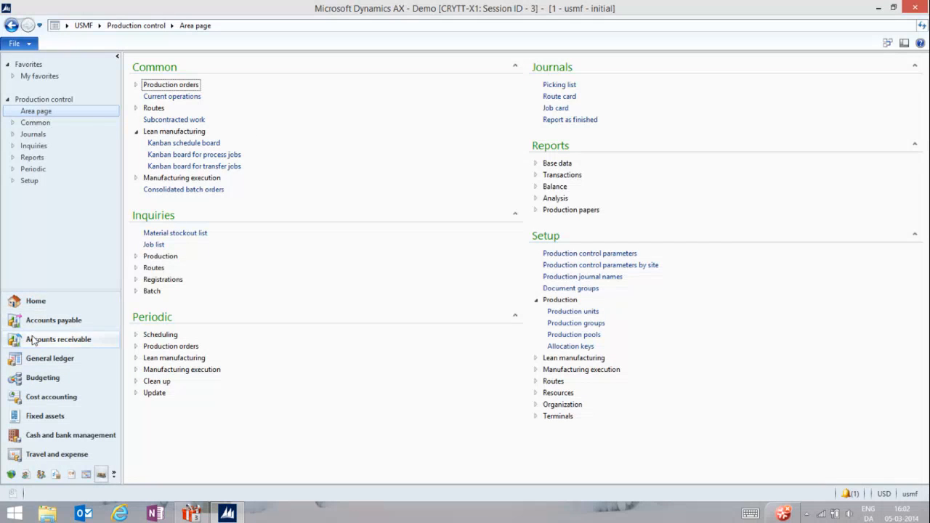
# - From all sales orders in Accounts receivable, start a new sales order for customer Forest Wholesales
pyautogui.click(58, 339)
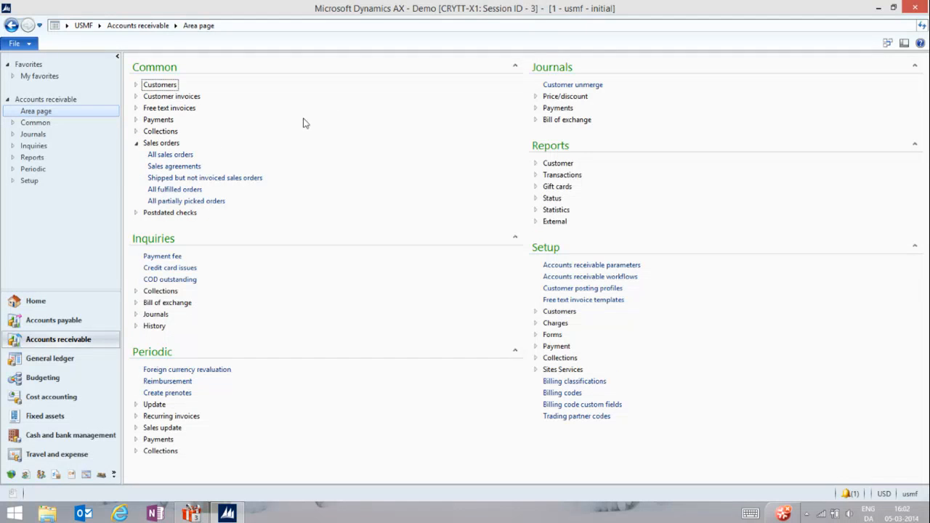
pyautogui.click(164, 154)
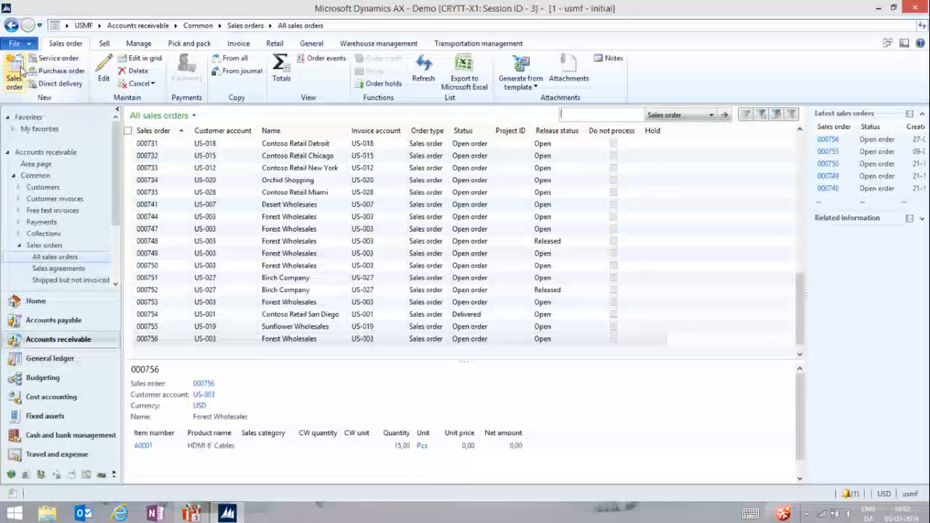
pyautogui.click(14, 76)
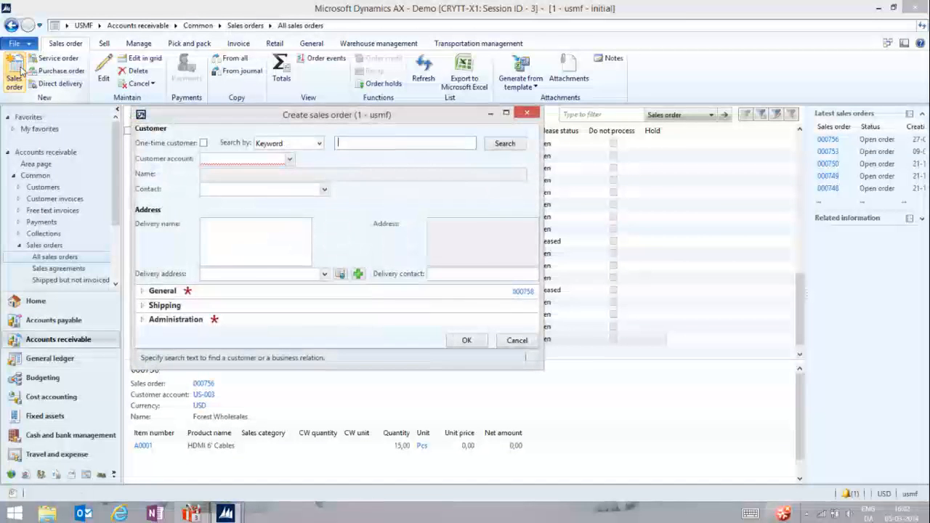
pyautogui.click(288, 159)
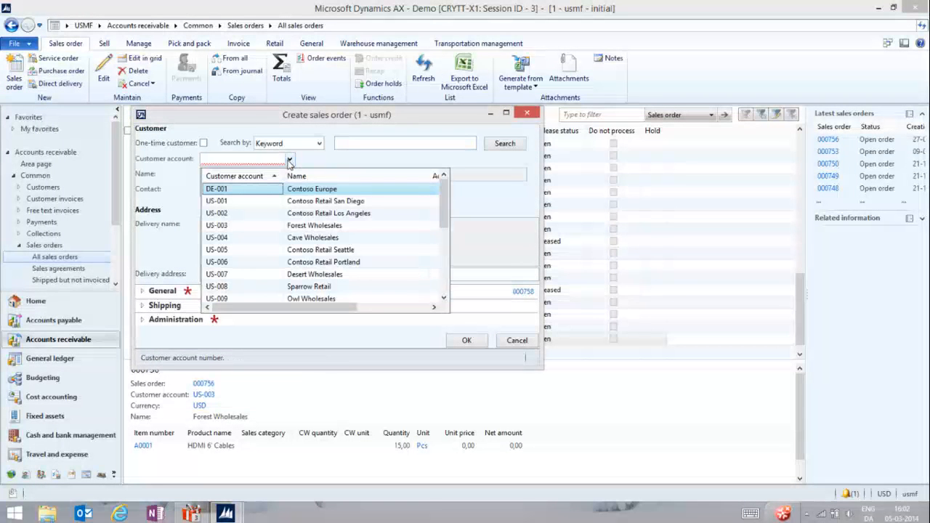
pyautogui.click(217, 226)
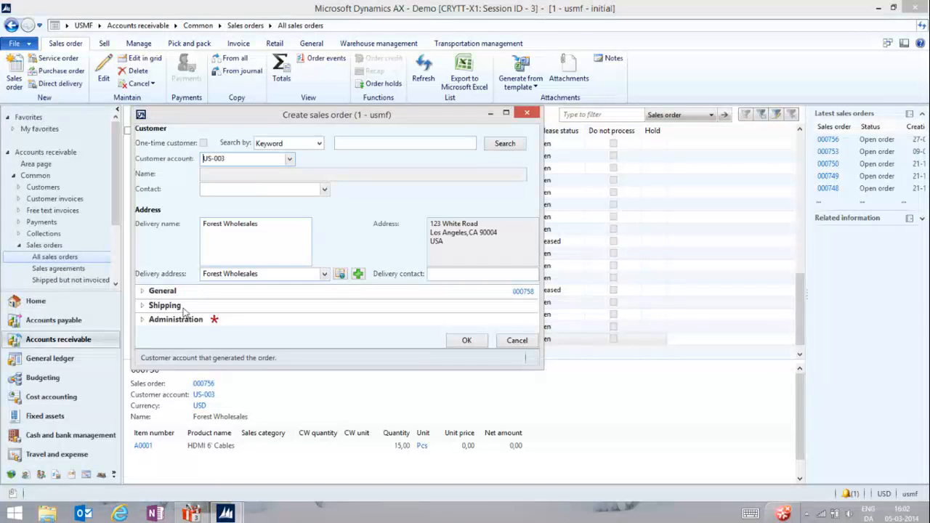
# - Set the new order's delivery date control to CTP and requested receipt date to 07-03-2014, and create the order
pyautogui.click(142, 307)
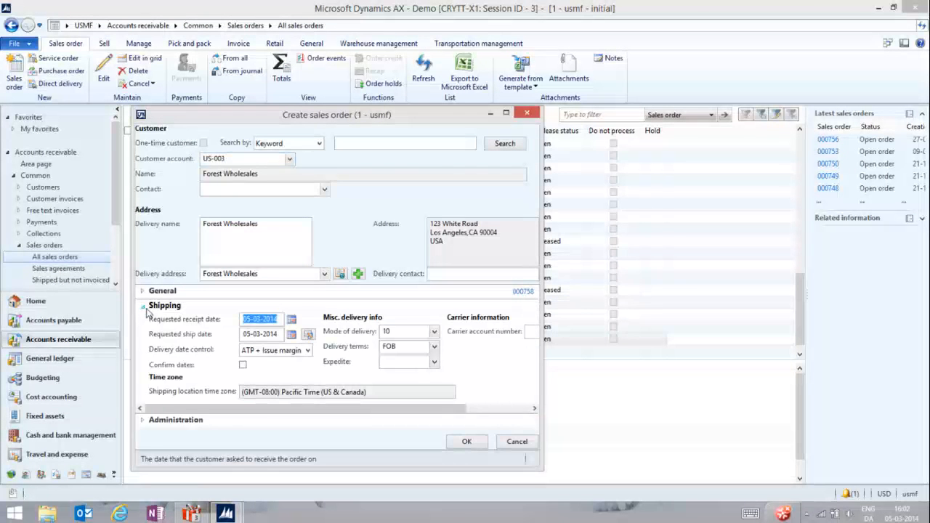
pyautogui.click(308, 351)
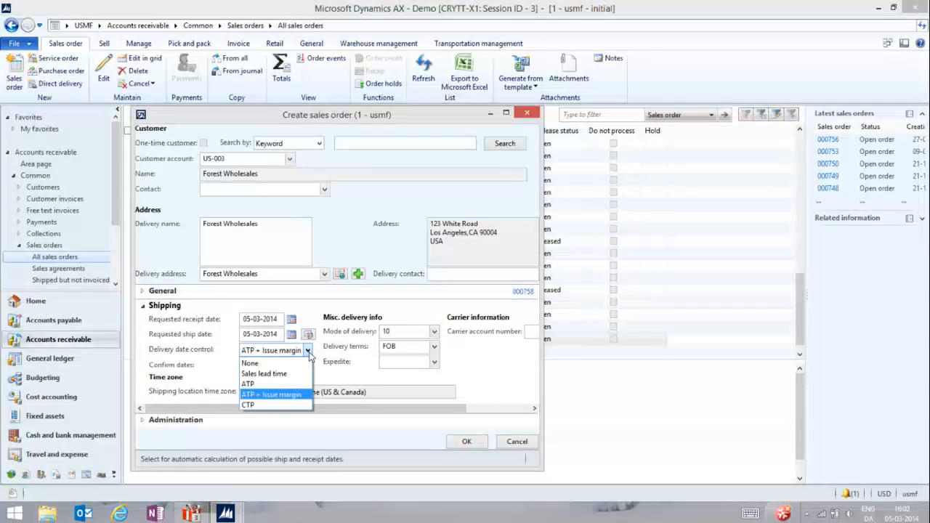
pyautogui.click(267, 410)
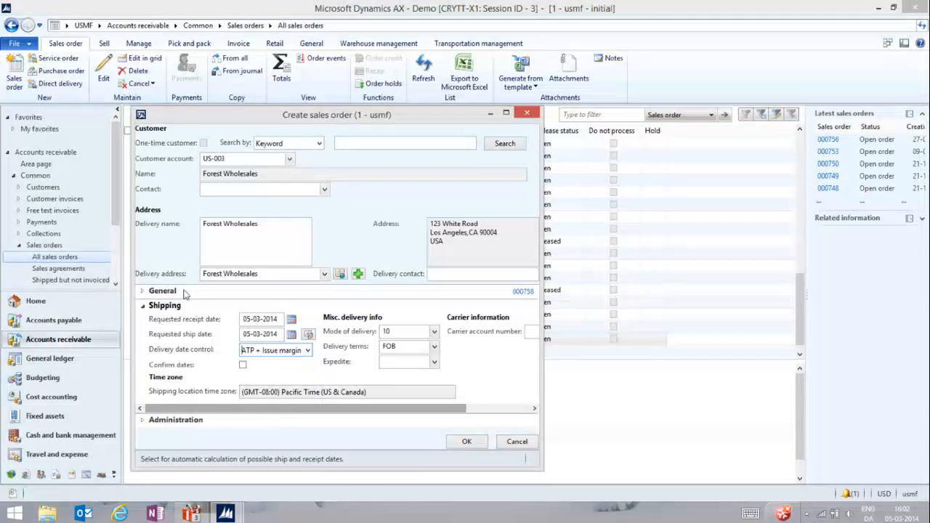
pyautogui.click(308, 351)
pyautogui.click(245, 408)
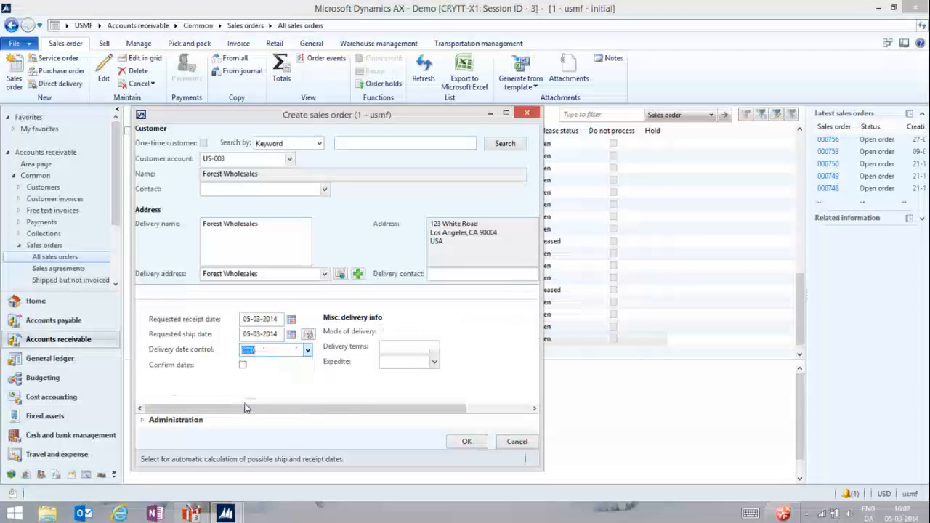
pyautogui.click(292, 320)
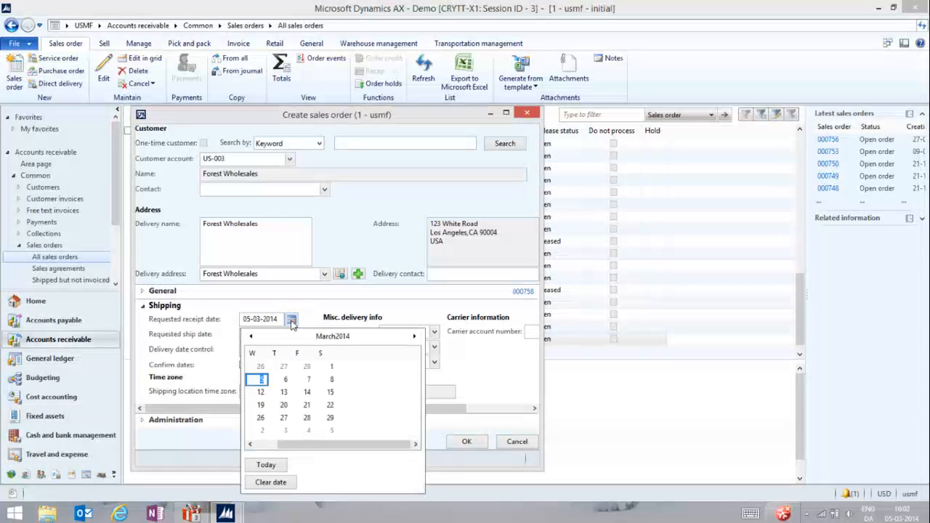
pyautogui.click(308, 379)
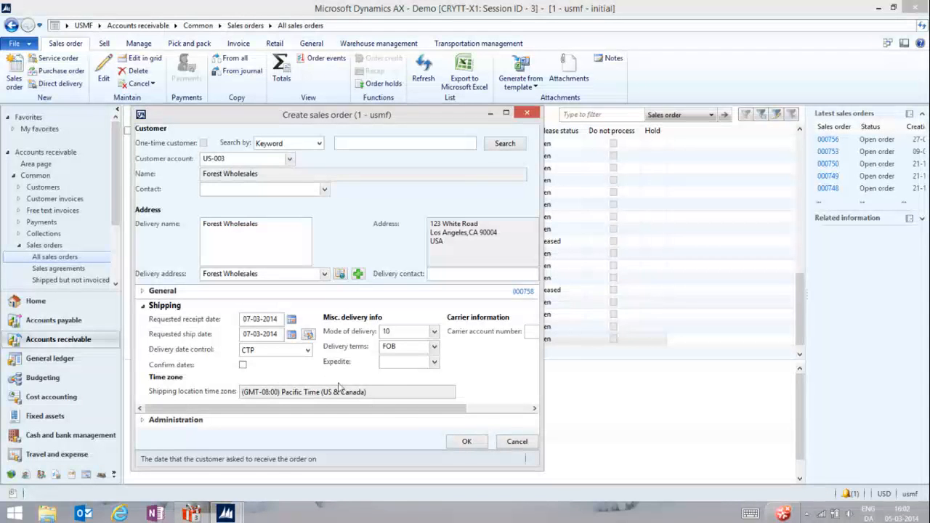
pyautogui.click(467, 442)
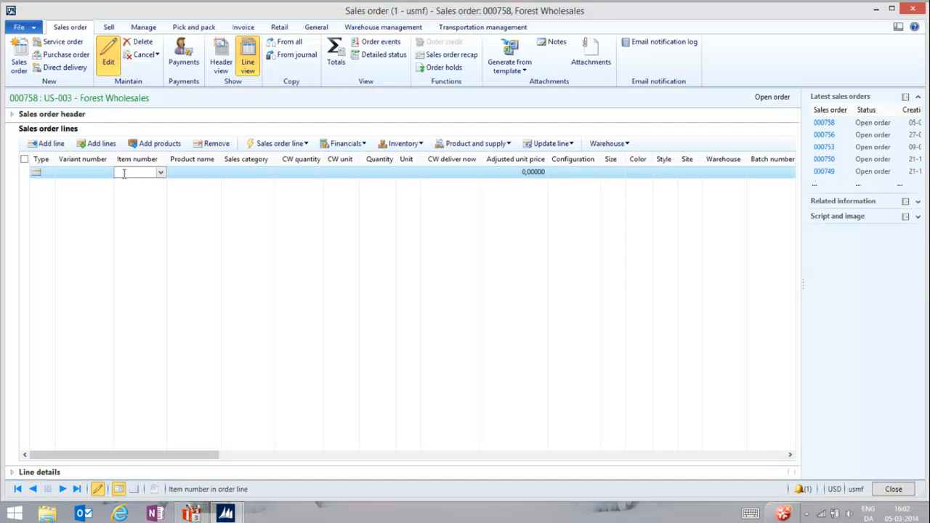
# - Choose item L0026, WLAN Radio packed, for the first sales order line
pyautogui.write('L00')
pyautogui.click(160, 173)
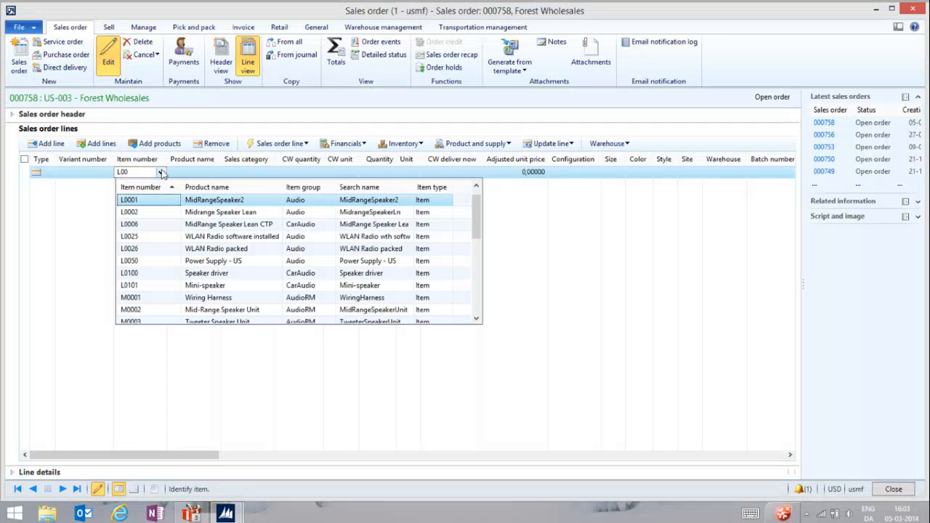
pyautogui.click(138, 249)
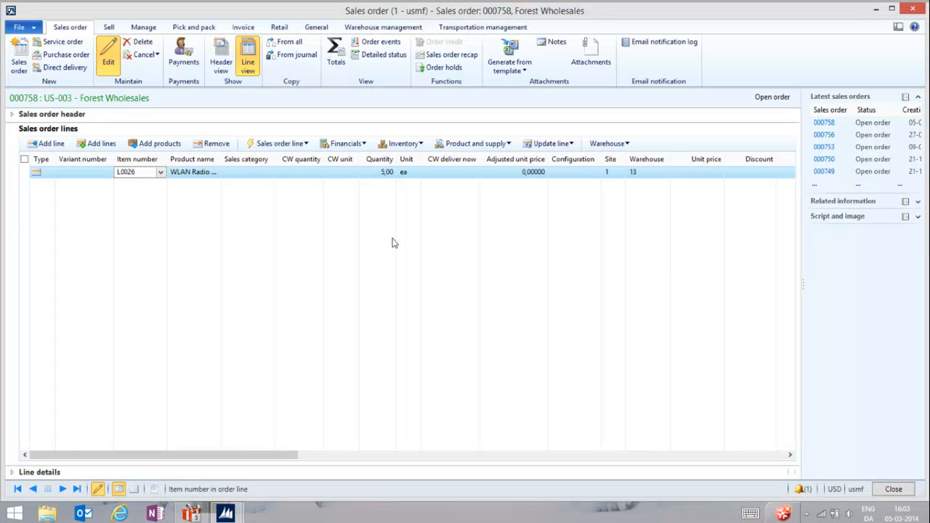
# - Select configuration 01 for the L0026 line and update its confirmed ship date with the available date 17-03-2014
pyautogui.press('Tab')
pyautogui.press('Tab')
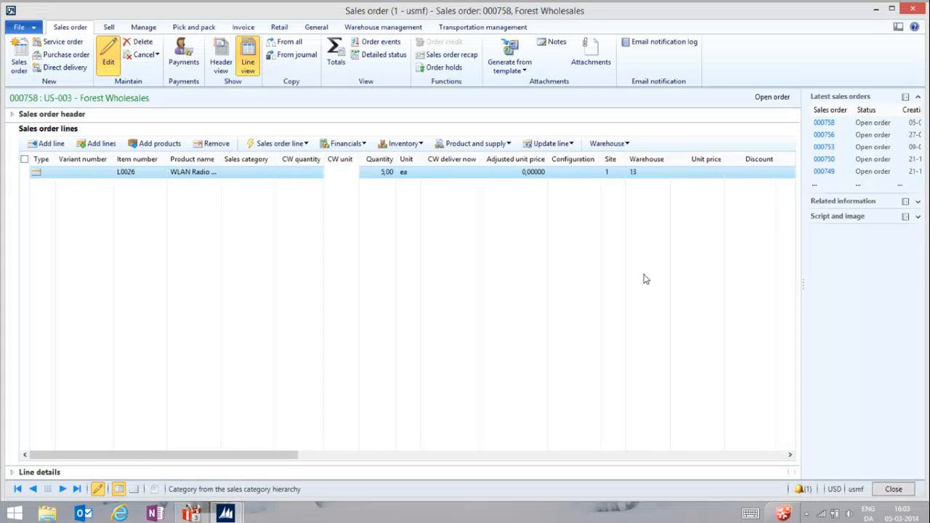
pyautogui.press('Tab')
pyautogui.press('Tab')
pyautogui.press('Tab')
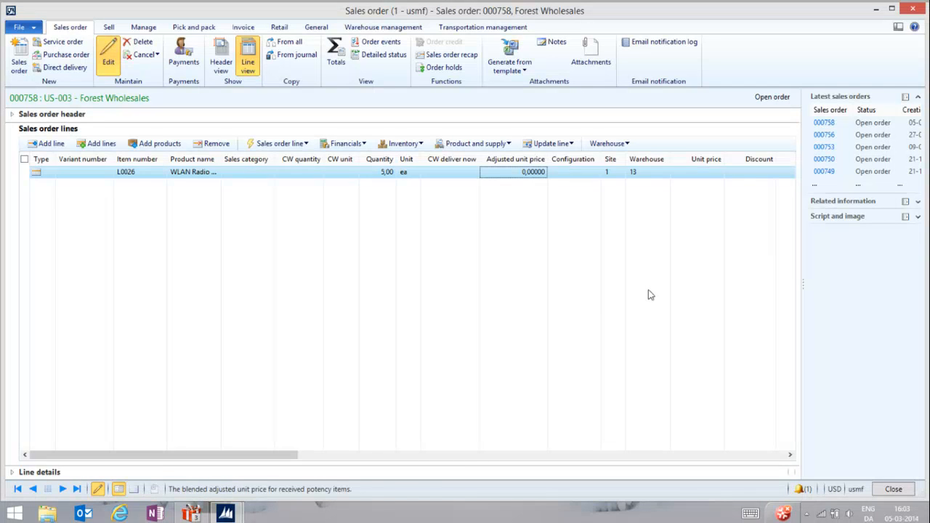
pyautogui.press('Tab')
pyautogui.click(596, 171)
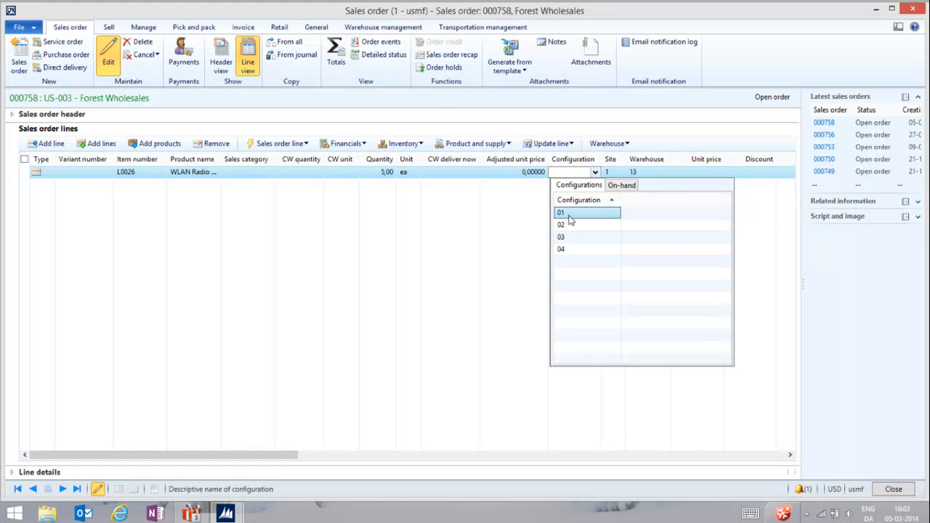
pyautogui.click(566, 213)
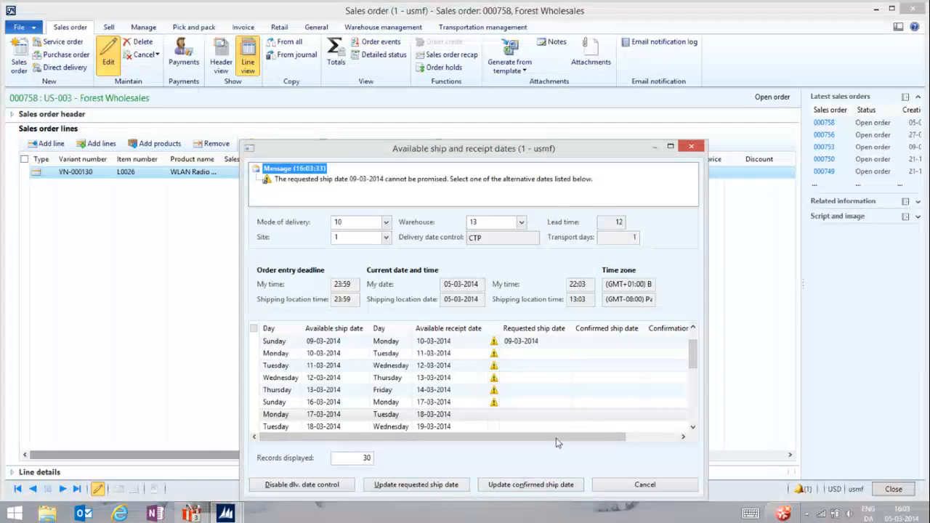
pyautogui.click(531, 485)
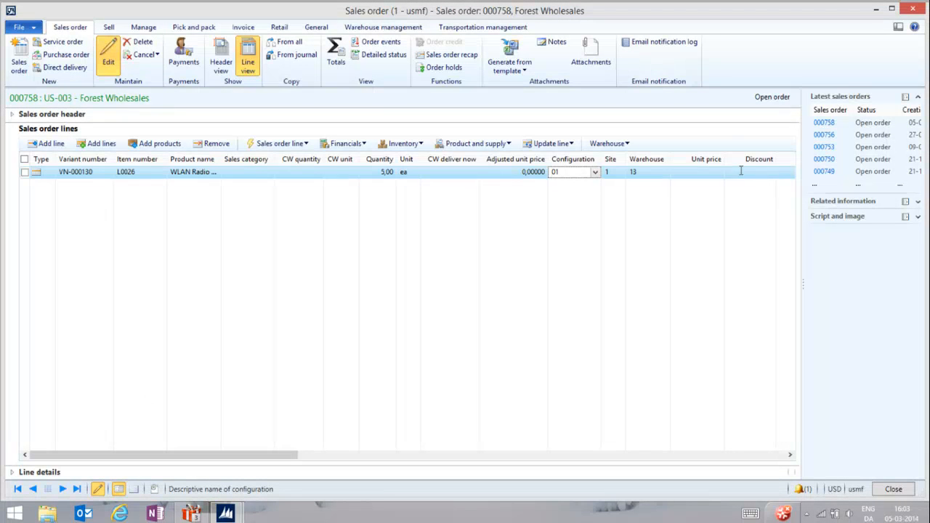
# - View the explosion of the L0026 line down to the planned purchase order for M0025, and close it
pyautogui.click(506, 145)
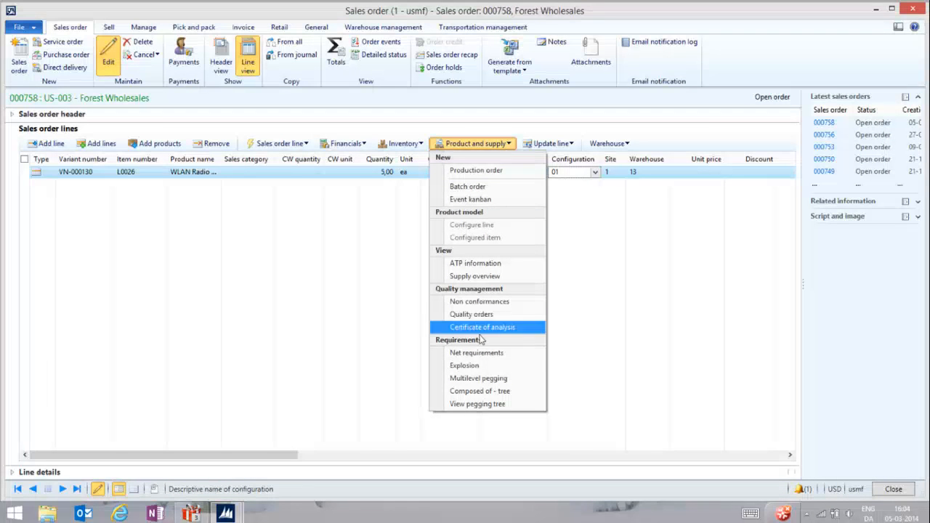
pyautogui.click(485, 368)
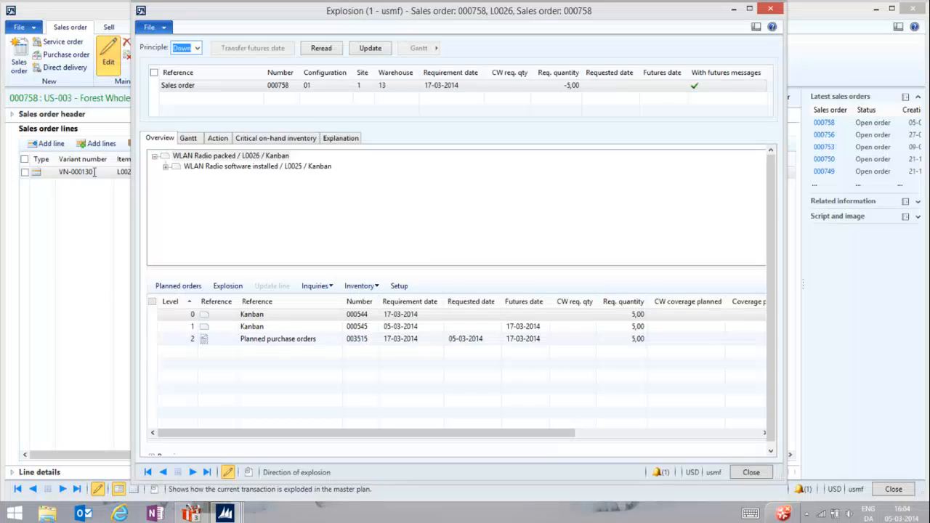
pyautogui.click(166, 166)
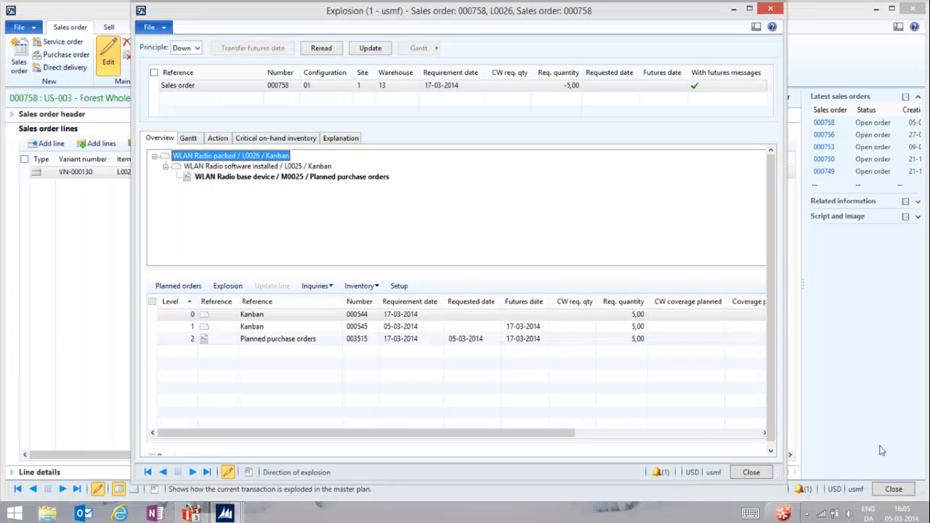
pyautogui.click(361, 178)
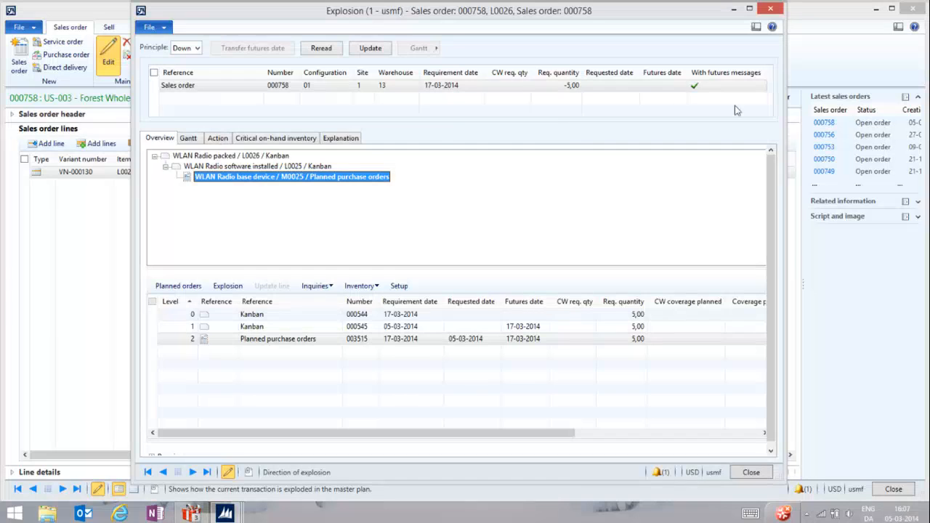
pyautogui.click(772, 10)
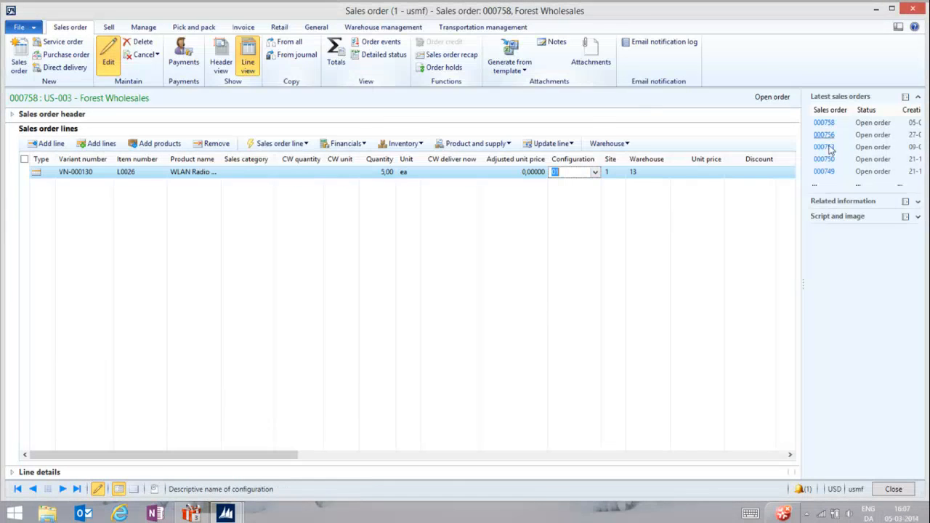
# - View the line's pegging tree, examine the kanbans for L0026 and L0025, and close it
pyautogui.click(487, 146)
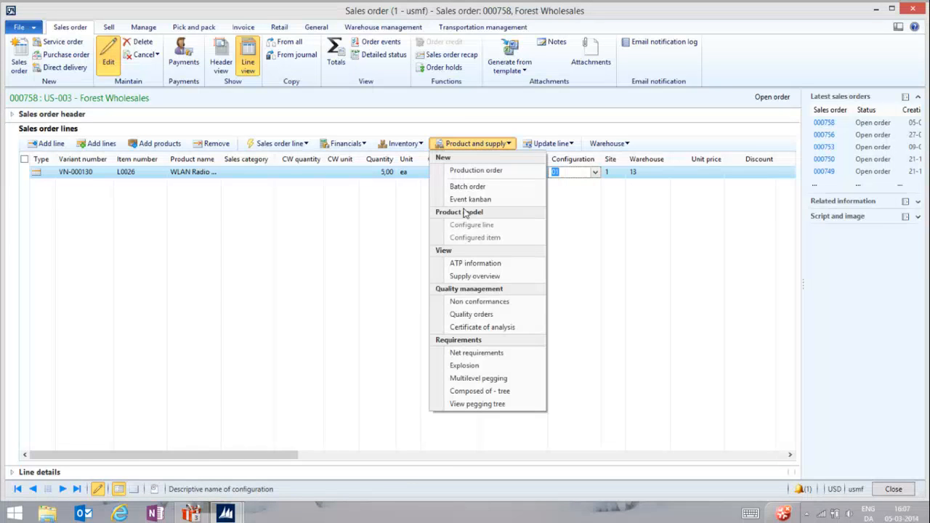
pyautogui.click(466, 405)
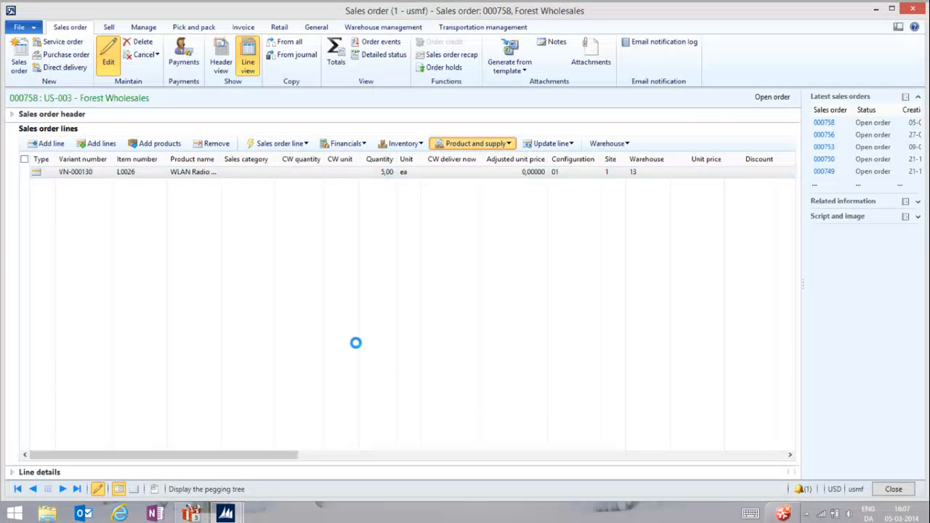
pyautogui.click(206, 165)
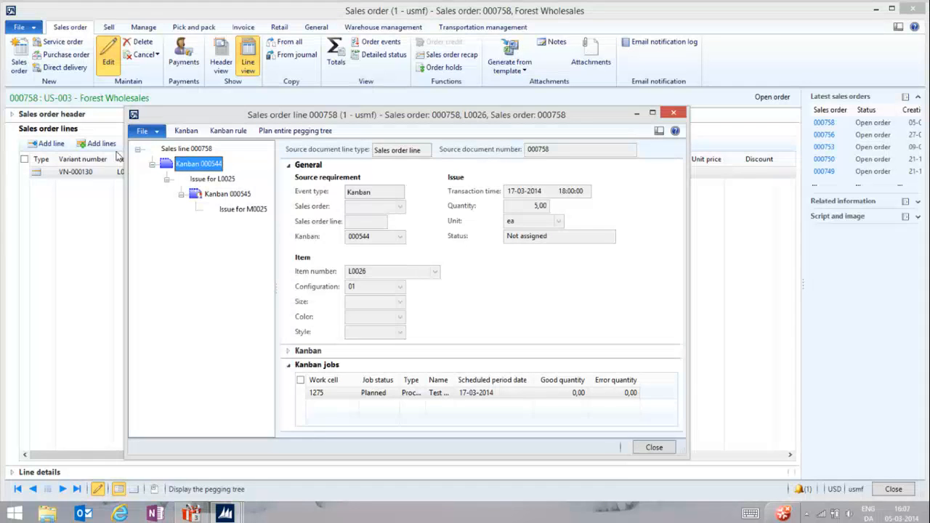
pyautogui.click(234, 194)
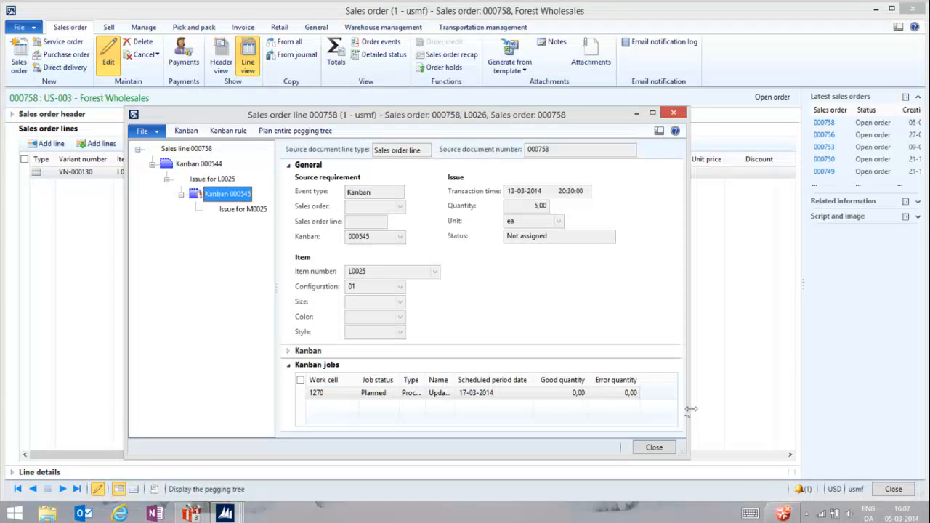
pyautogui.click(654, 447)
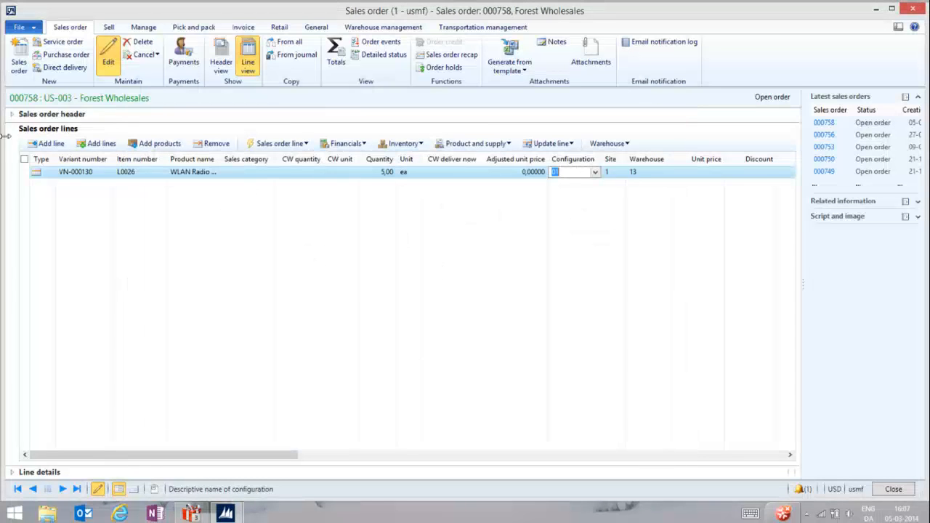
# - Add a second sales order line for item L0026, WLAN Radio packed
pyautogui.click(51, 144)
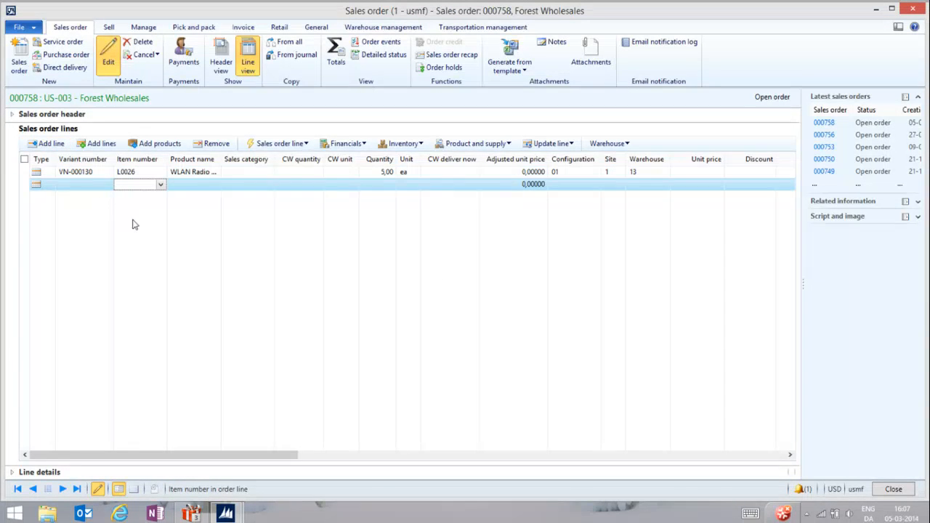
pyautogui.write('L')
pyautogui.press('Tab')
pyautogui.press('Tab')
pyautogui.press('Tab')
pyautogui.press('Tab')
pyautogui.press('Tab')
pyautogui.press('Tab')
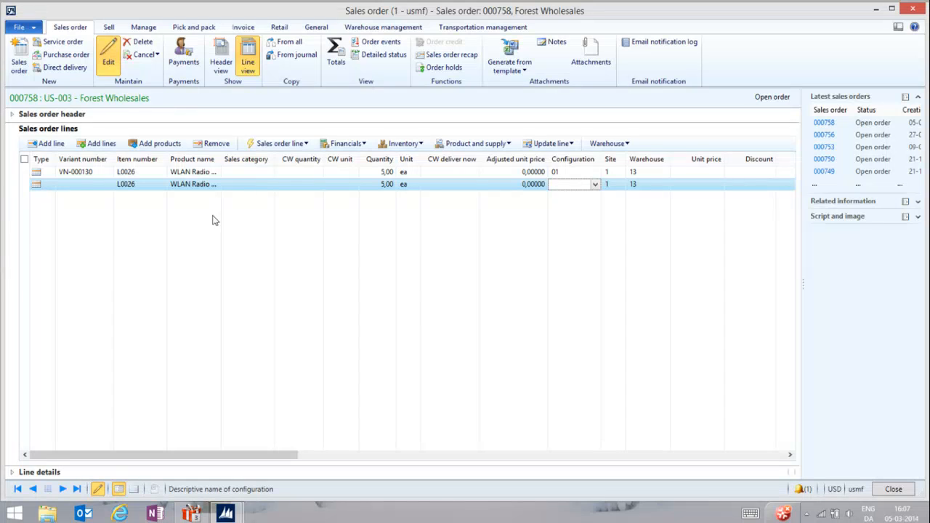
# - Select configuration 02 for the second L0026 line, update its confirmed ship date with 17-03-2014, and show the line's delivery details
pyautogui.click(596, 184)
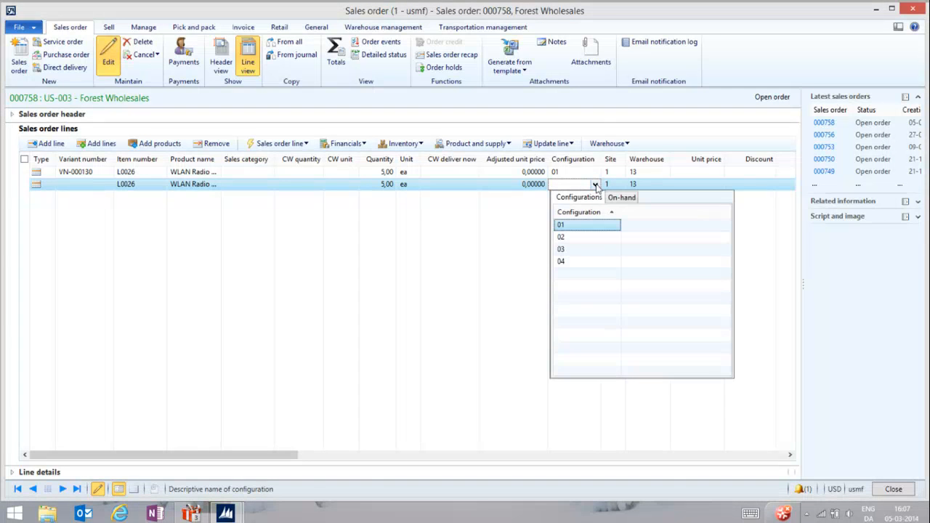
pyautogui.click(568, 238)
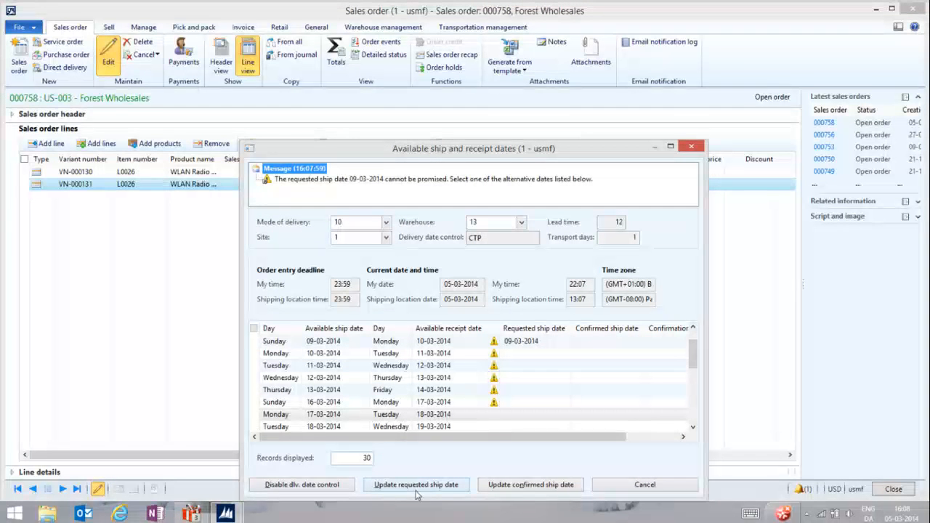
pyautogui.click(520, 485)
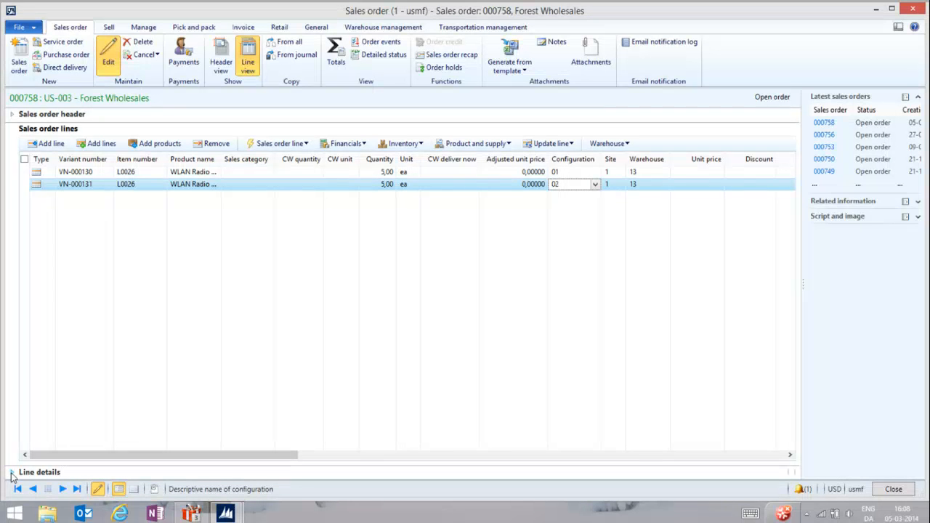
pyautogui.click(12, 474)
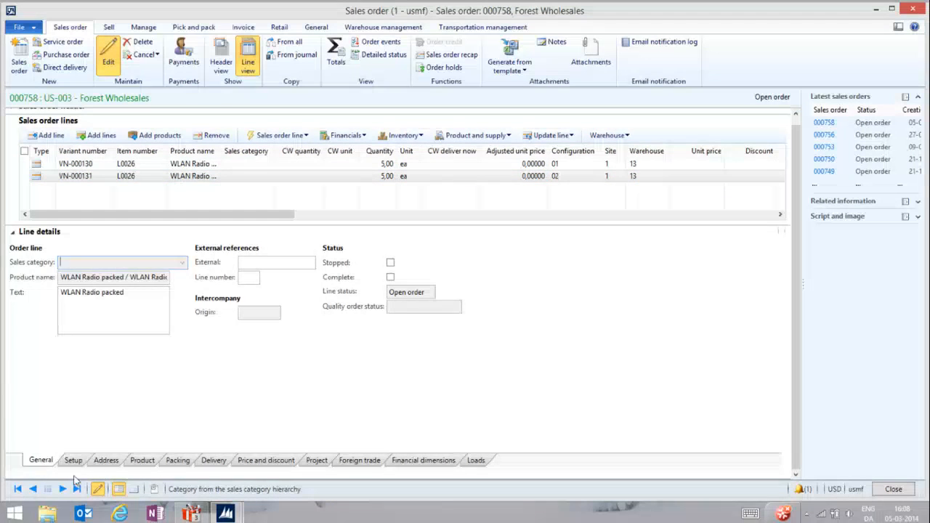
pyautogui.click(215, 463)
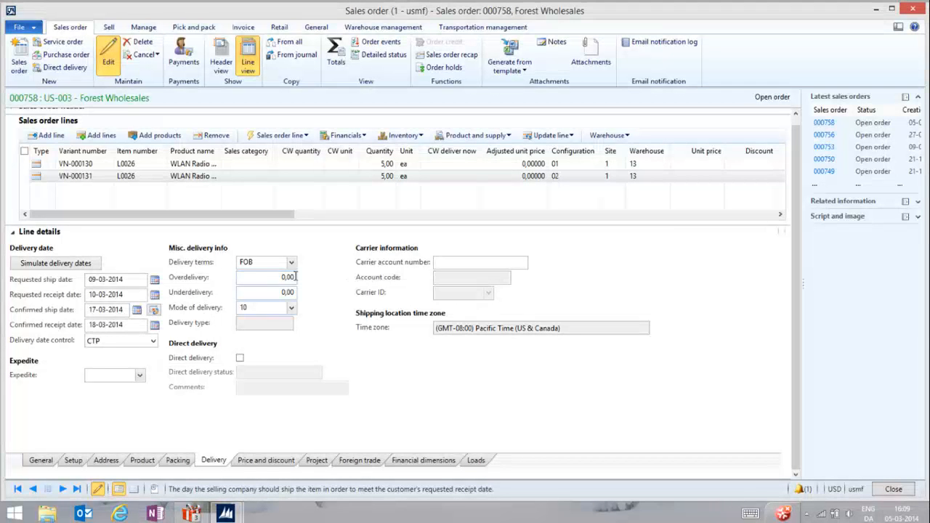
# - Calculate the order's confirmed delivery dates using CTP with updating of the sales lines' confirmed dates turned off, and dismiss the resulting infolog
pyautogui.click(108, 27)
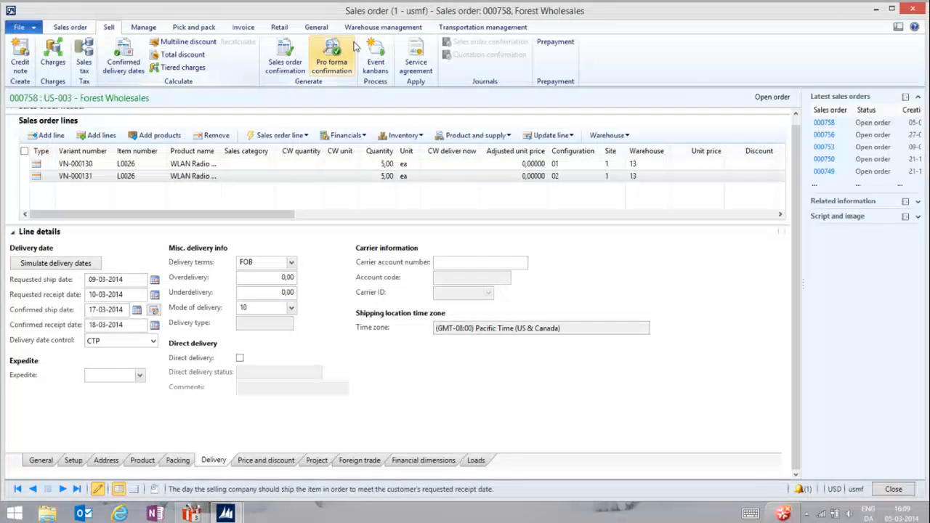
pyautogui.click(125, 60)
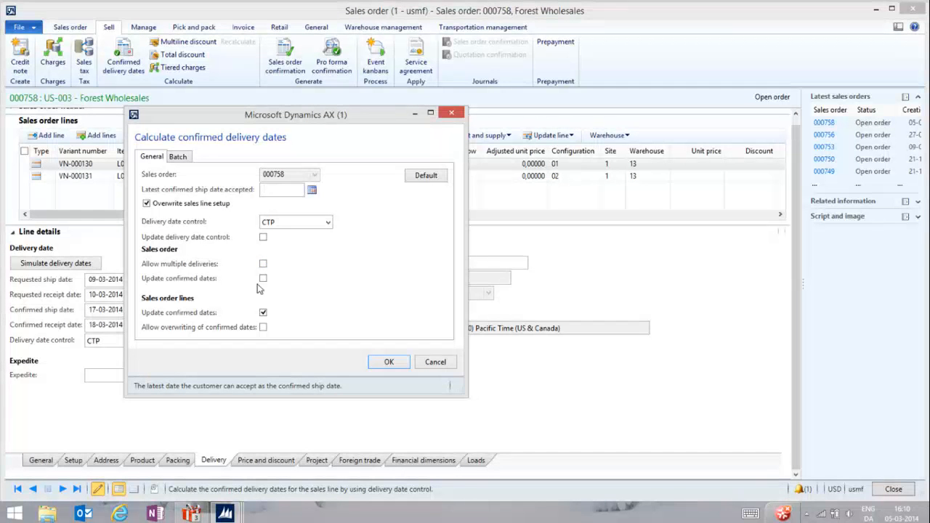
pyautogui.click(263, 313)
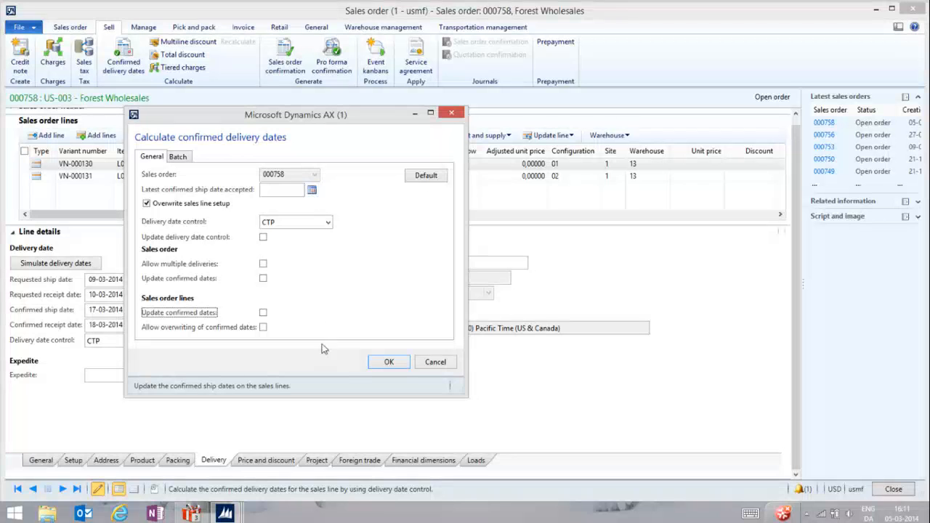
pyautogui.click(391, 364)
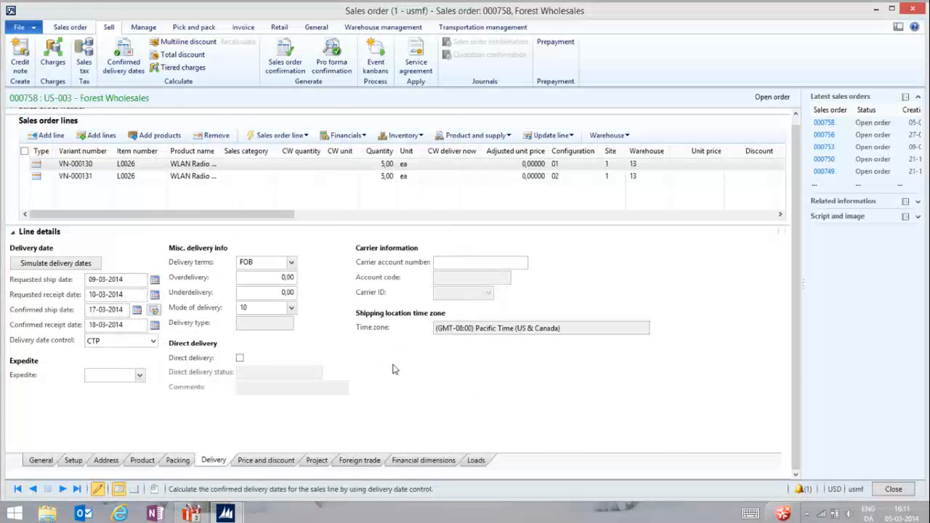
pyautogui.moveTo(245, 207)
pyautogui.mouseDown()
pyautogui.moveTo(275, 213)
pyautogui.moveTo(249, 210)
pyautogui.mouseUp()
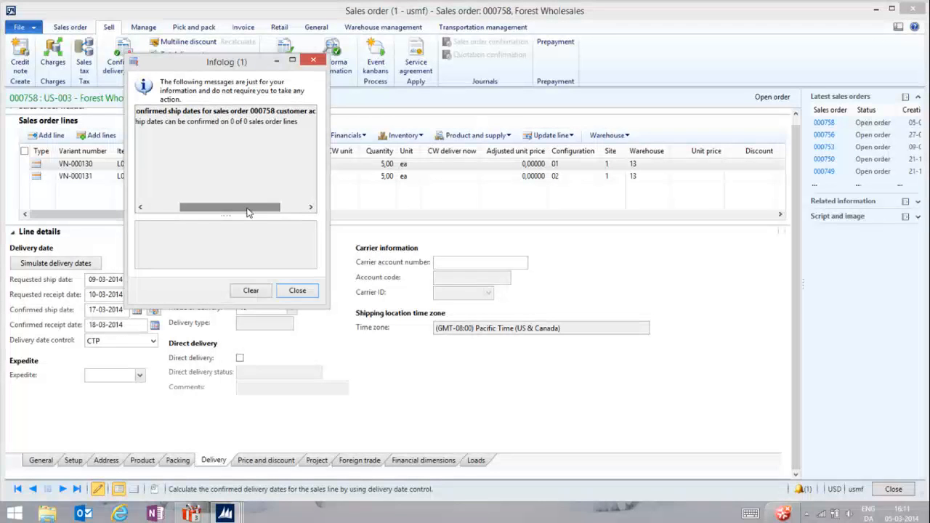
pyautogui.click(298, 291)
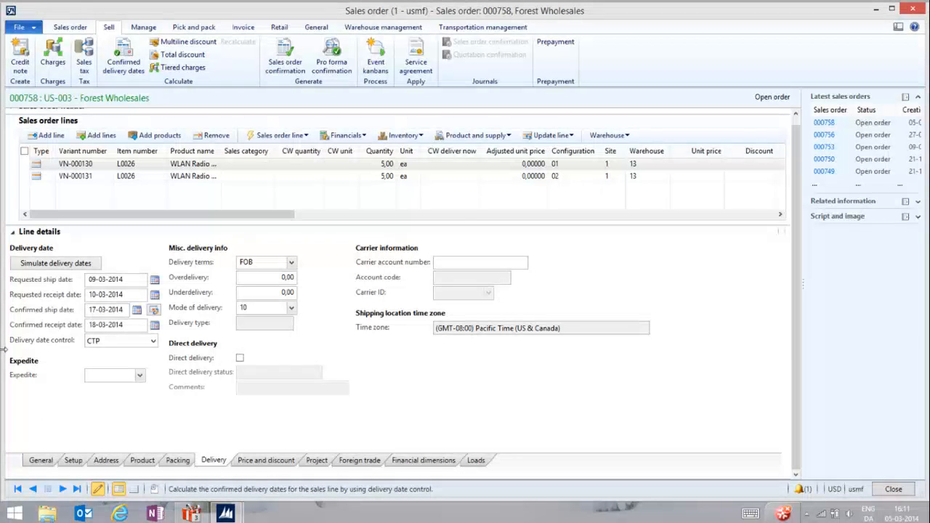
# - Close the sales order and open the Production control kanban board for process jobs in a maximized window
pyautogui.click(914, 9)
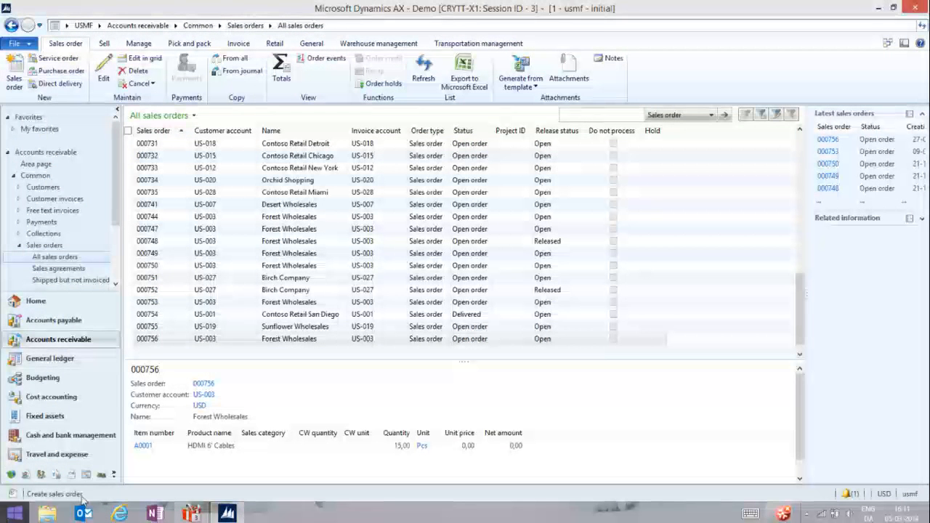
pyautogui.click(100, 477)
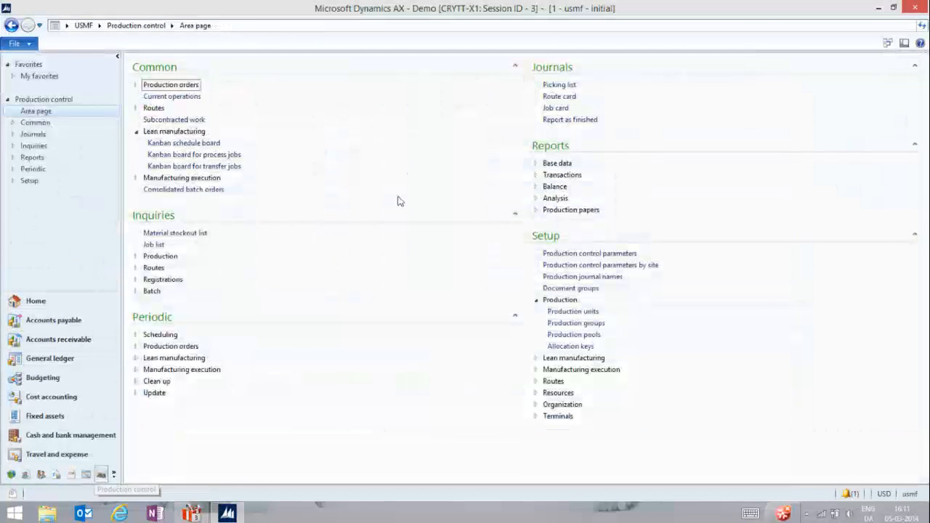
pyautogui.click(218, 154)
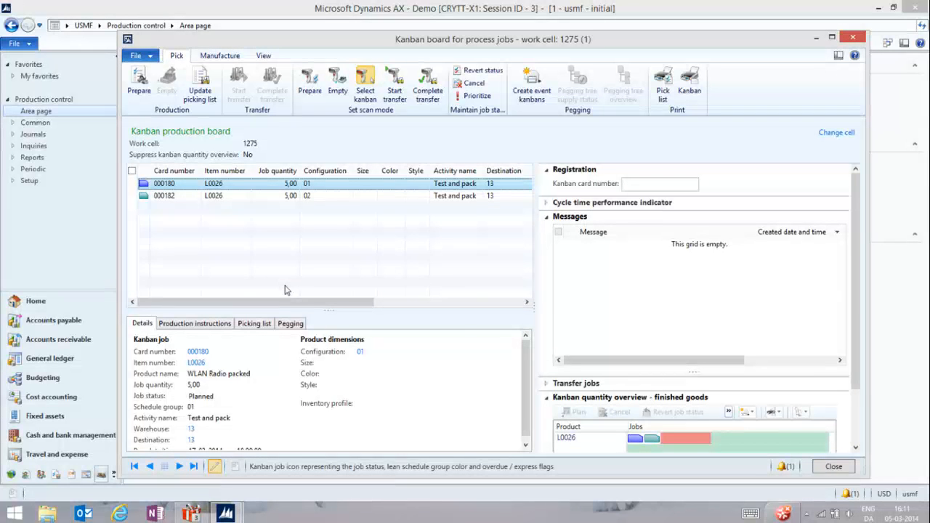
pyautogui.click(833, 38)
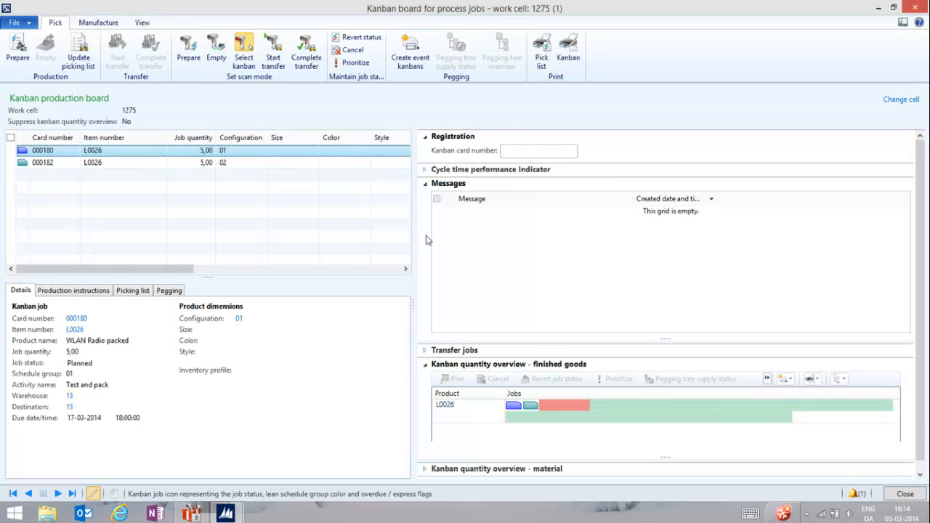
# - Examine the picking list and pegging of the L0026 configuration 01 kanban job, and close the kanban board
pyautogui.click(132, 292)
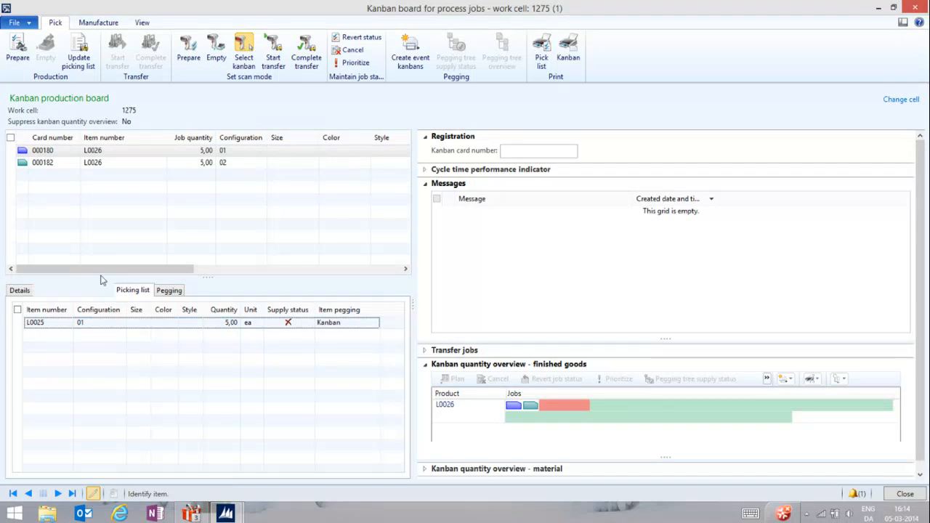
pyautogui.moveTo(42, 151)
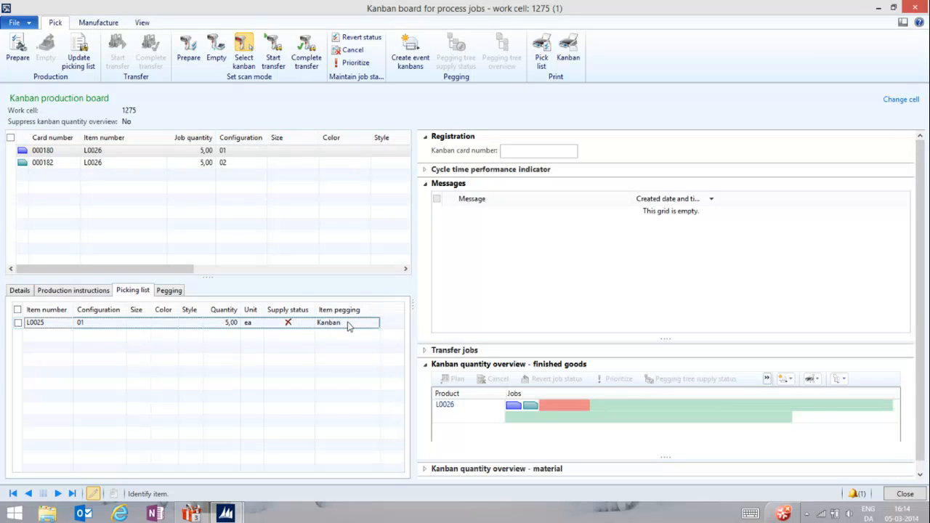
pyautogui.click(170, 290)
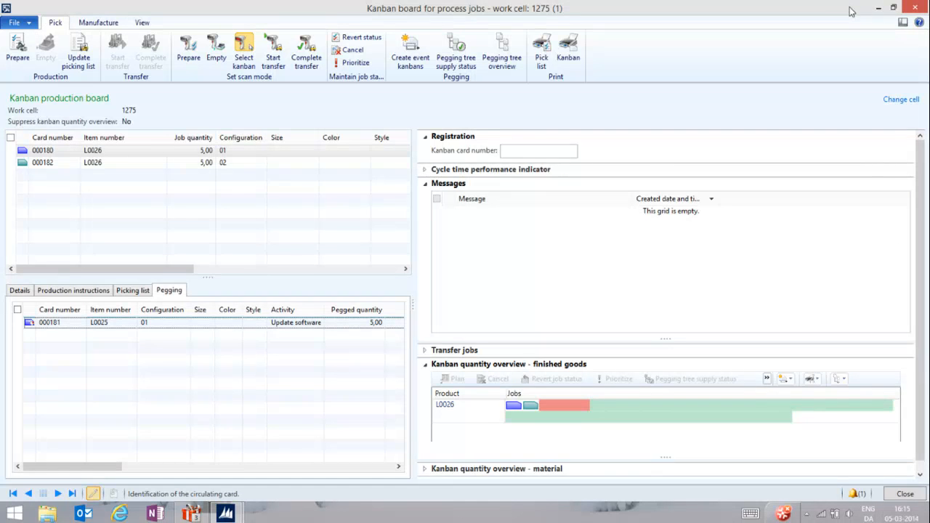
pyautogui.click(913, 10)
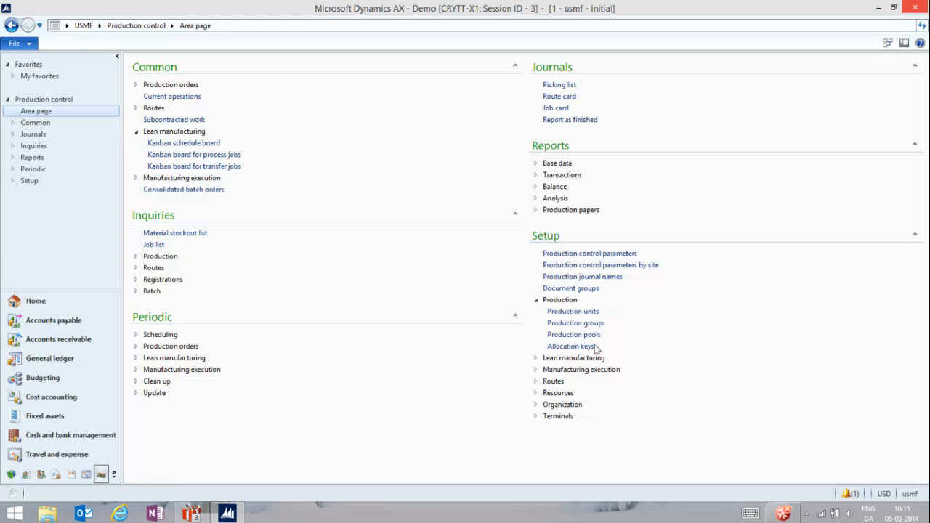
# - View the capacity shortage reaction options of the Mid-Range Speaker 2 Flow Model in the lean manufacturing production flow models, and close the form
pyautogui.click(535, 358)
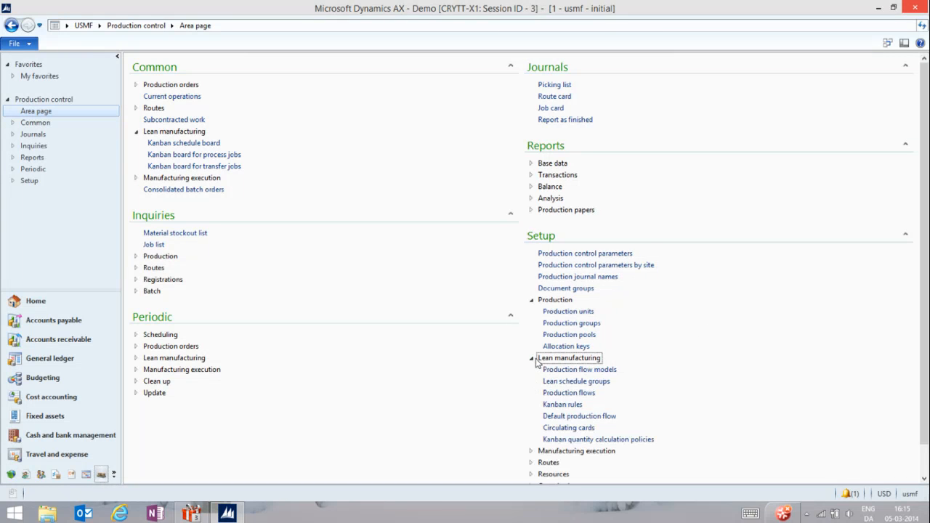
pyautogui.click(603, 371)
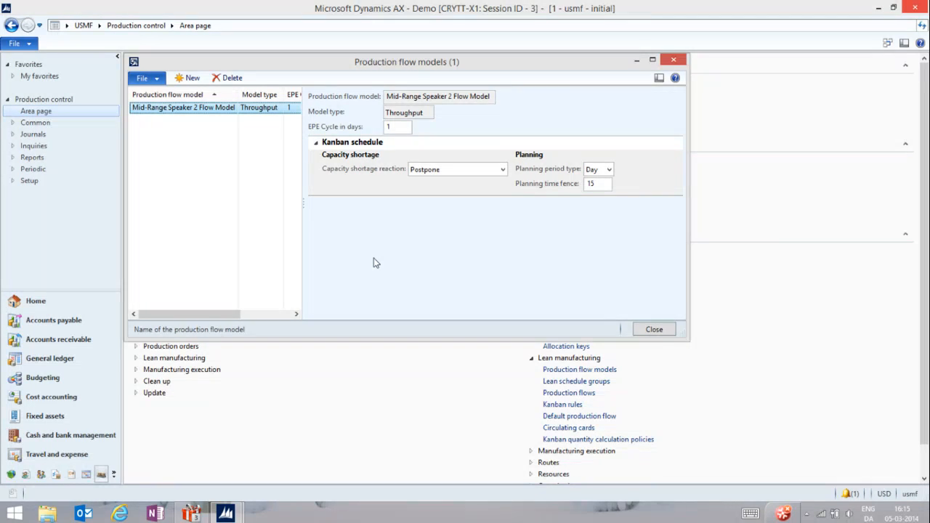
pyautogui.click(503, 170)
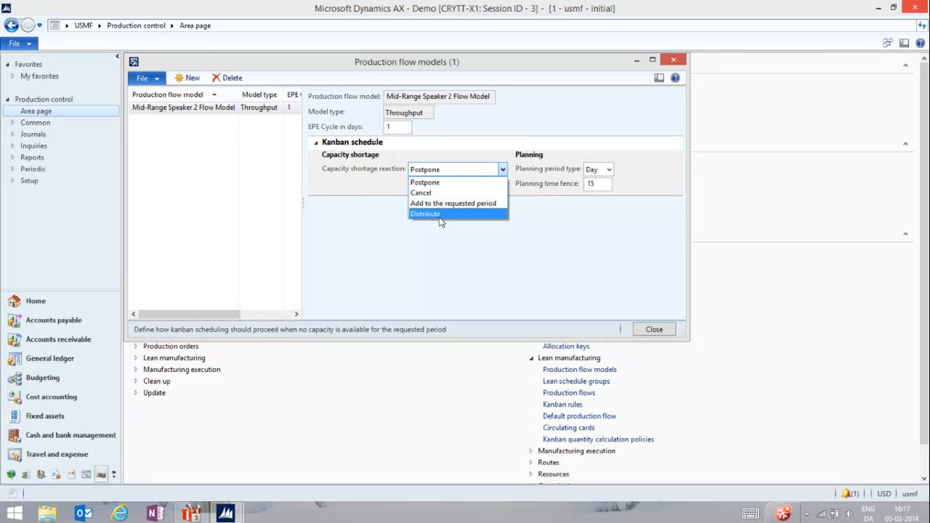
pyautogui.click(561, 126)
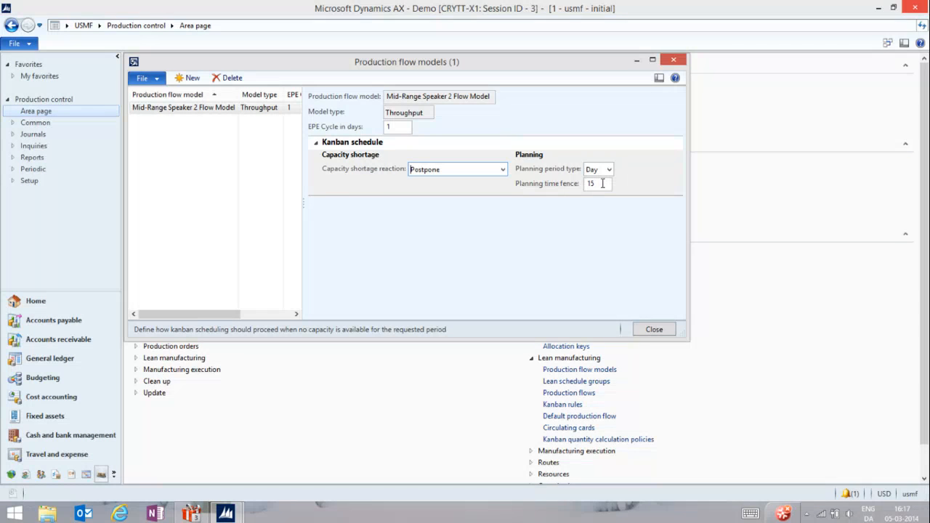
pyautogui.click(665, 331)
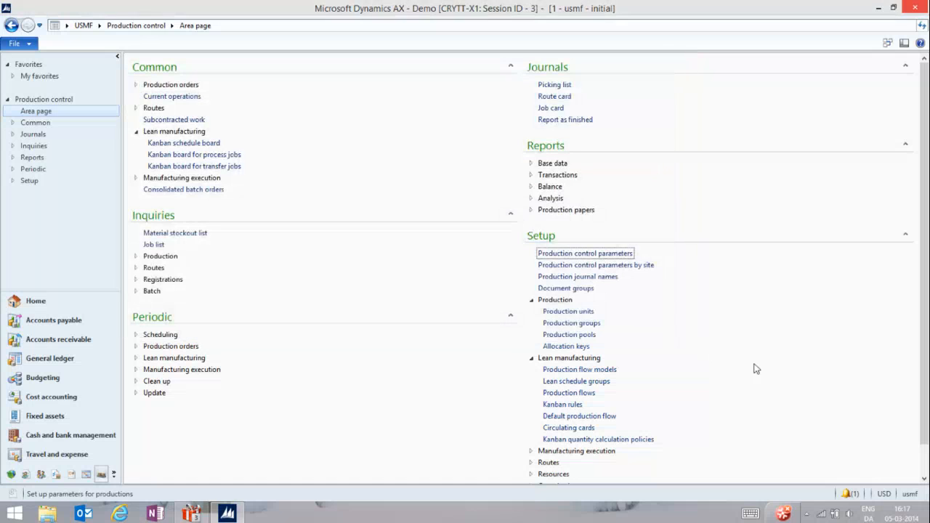
# - Open the kanban rules and filter them by the WLAN Radio finish production flow
pyautogui.click(563, 404)
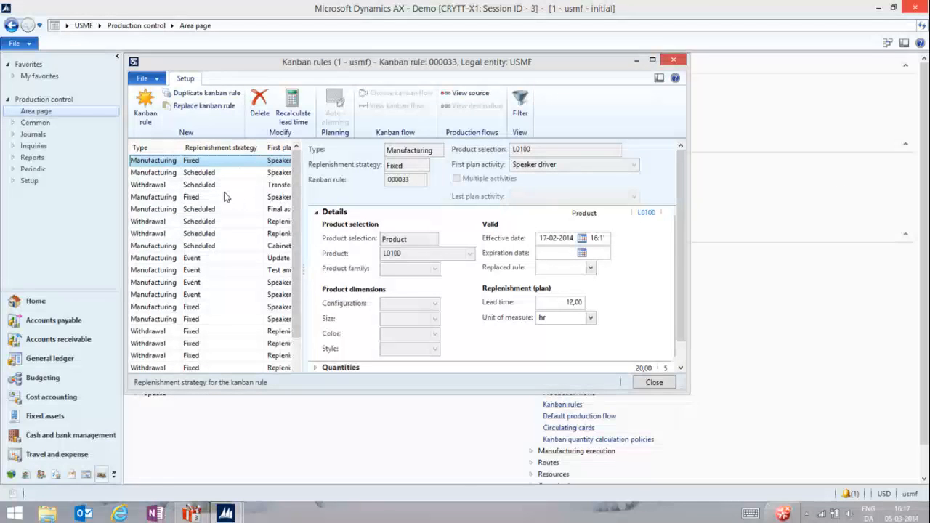
pyautogui.click(520, 105)
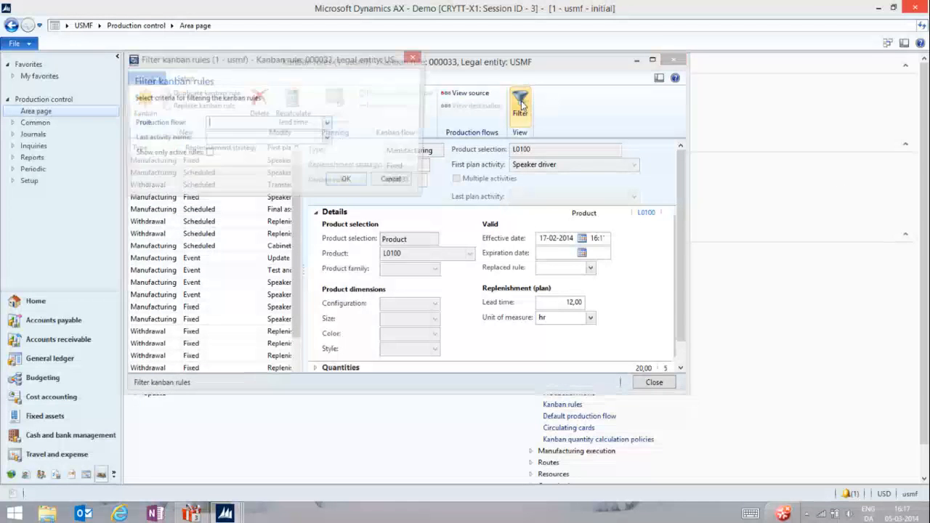
pyautogui.click(328, 124)
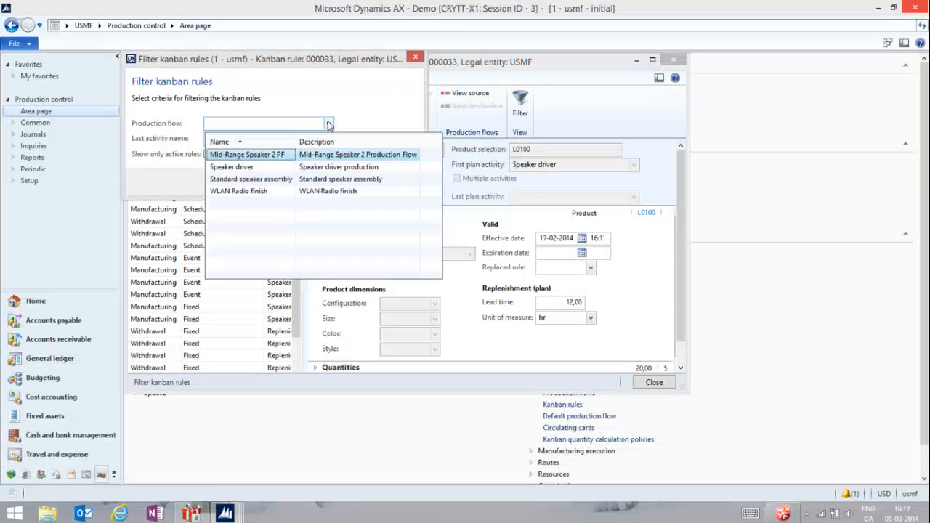
pyautogui.click(238, 191)
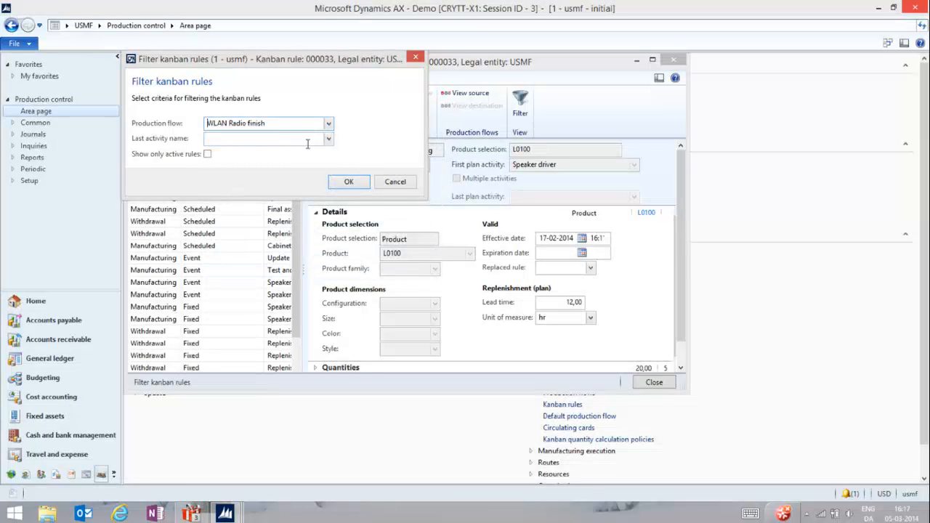
pyautogui.click(349, 183)
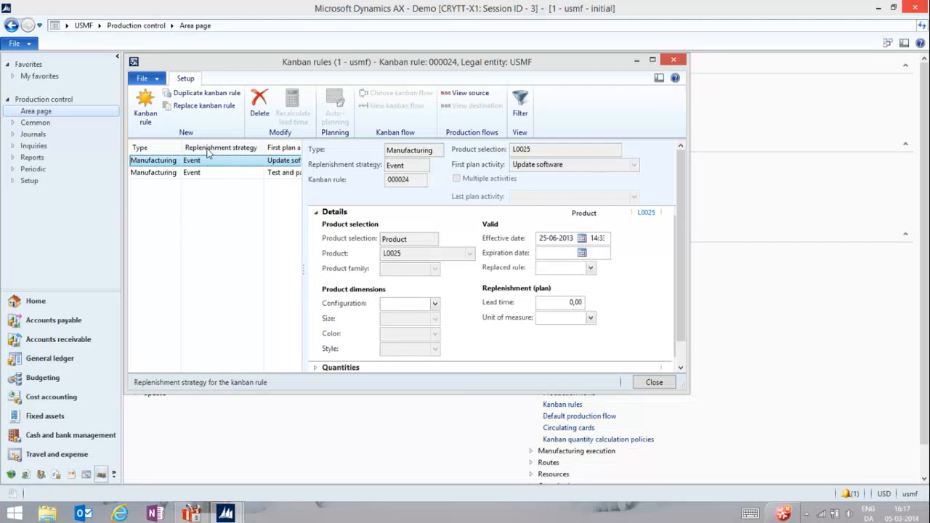
# - Enlarge the kanban rules form and its rule list, and compare the event settings of the L0025 and L0026 rules
pyautogui.click(652, 60)
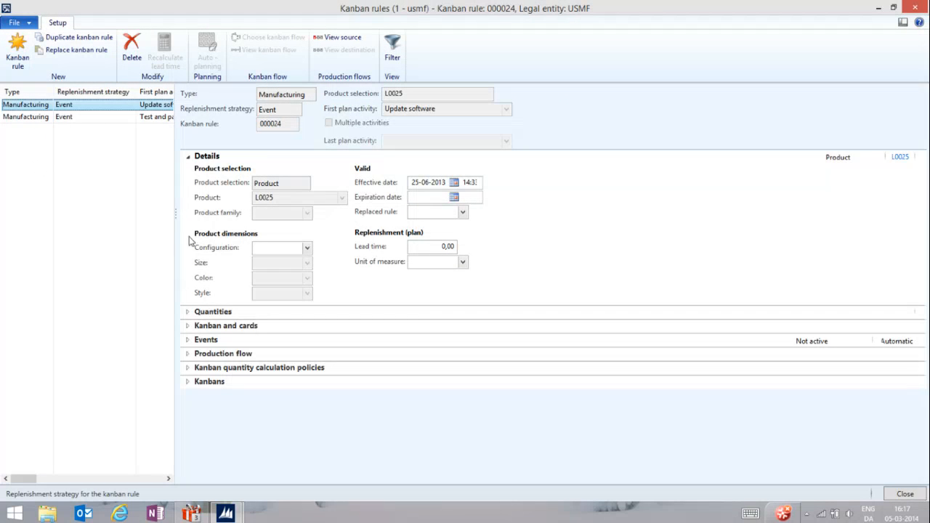
pyautogui.moveTo(177, 215); pyautogui.dragTo(362, 211)
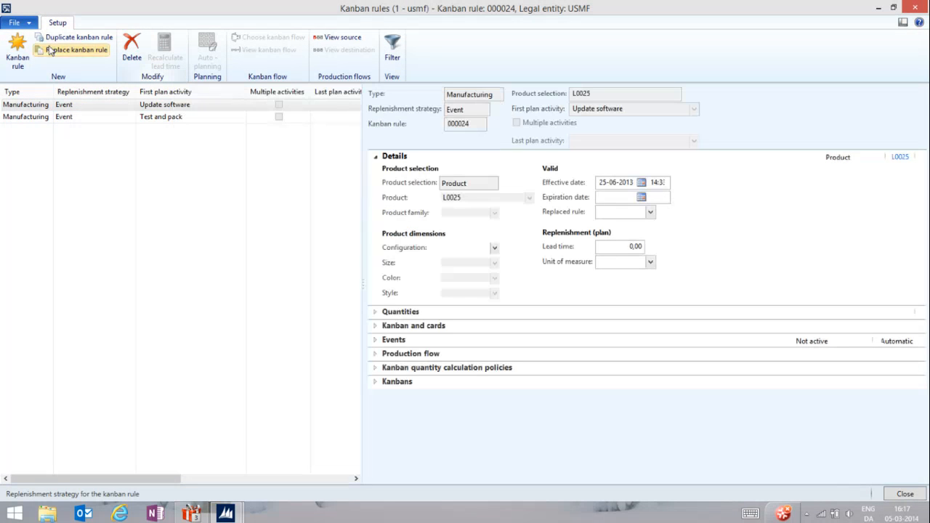
pyautogui.click(376, 341)
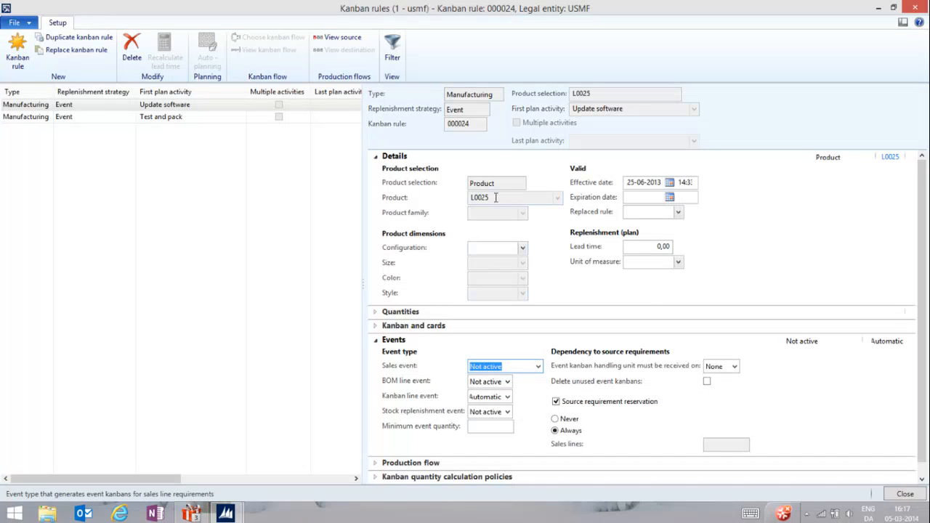
pyautogui.click(37, 120)
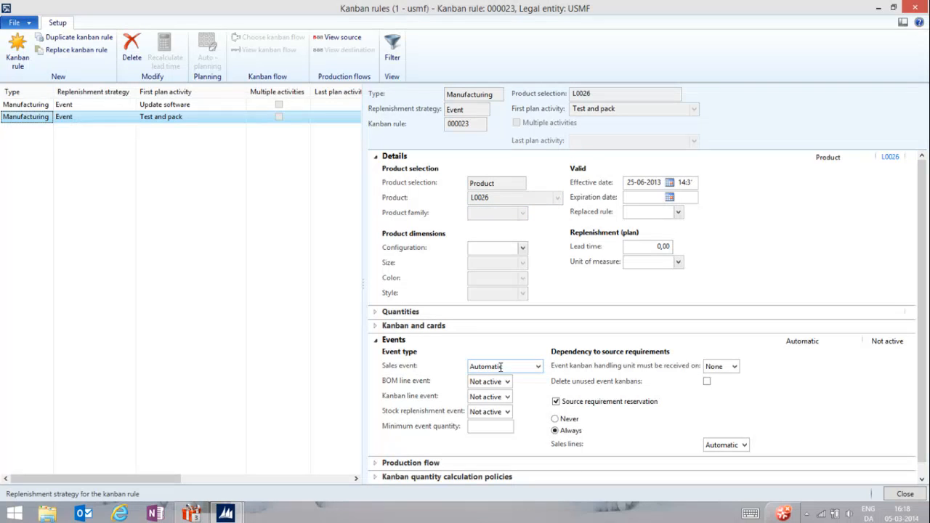
pyautogui.click(23, 107)
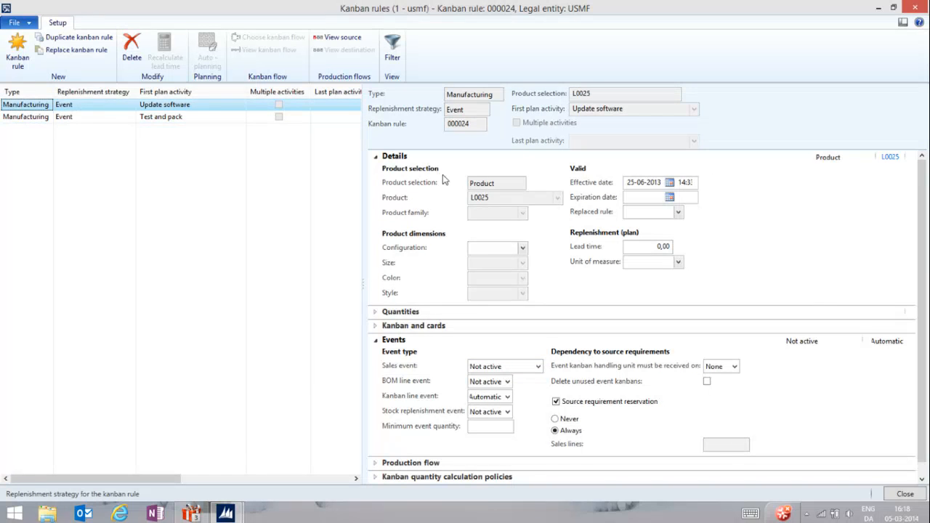